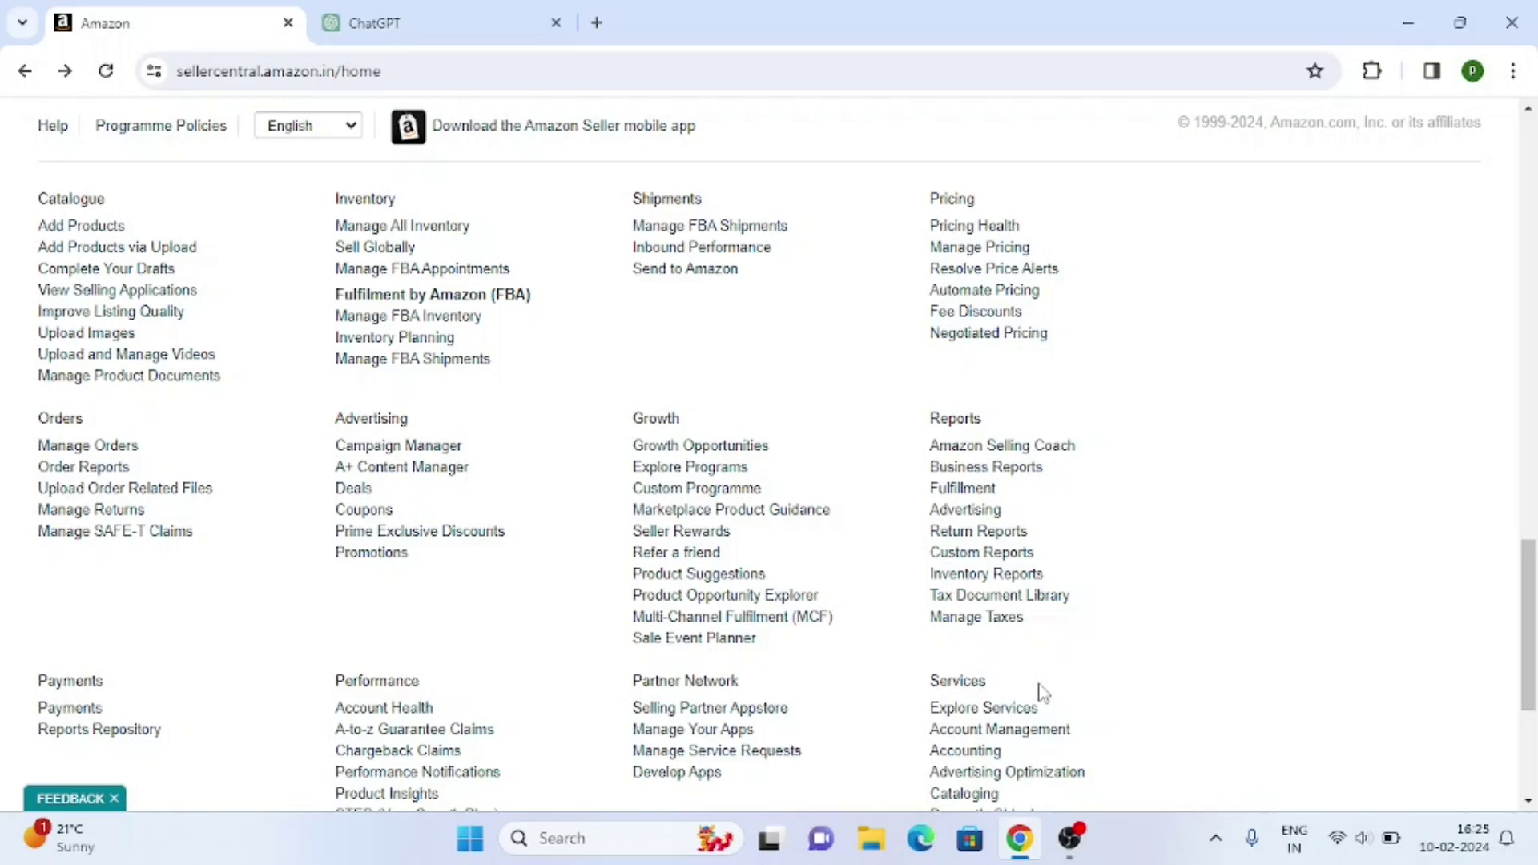
Open the Manage All Inventory page from the Seller Central site links
scroll(412, 517, down, 3)
scroll(465, 486, up, 3)
click(449, 230)
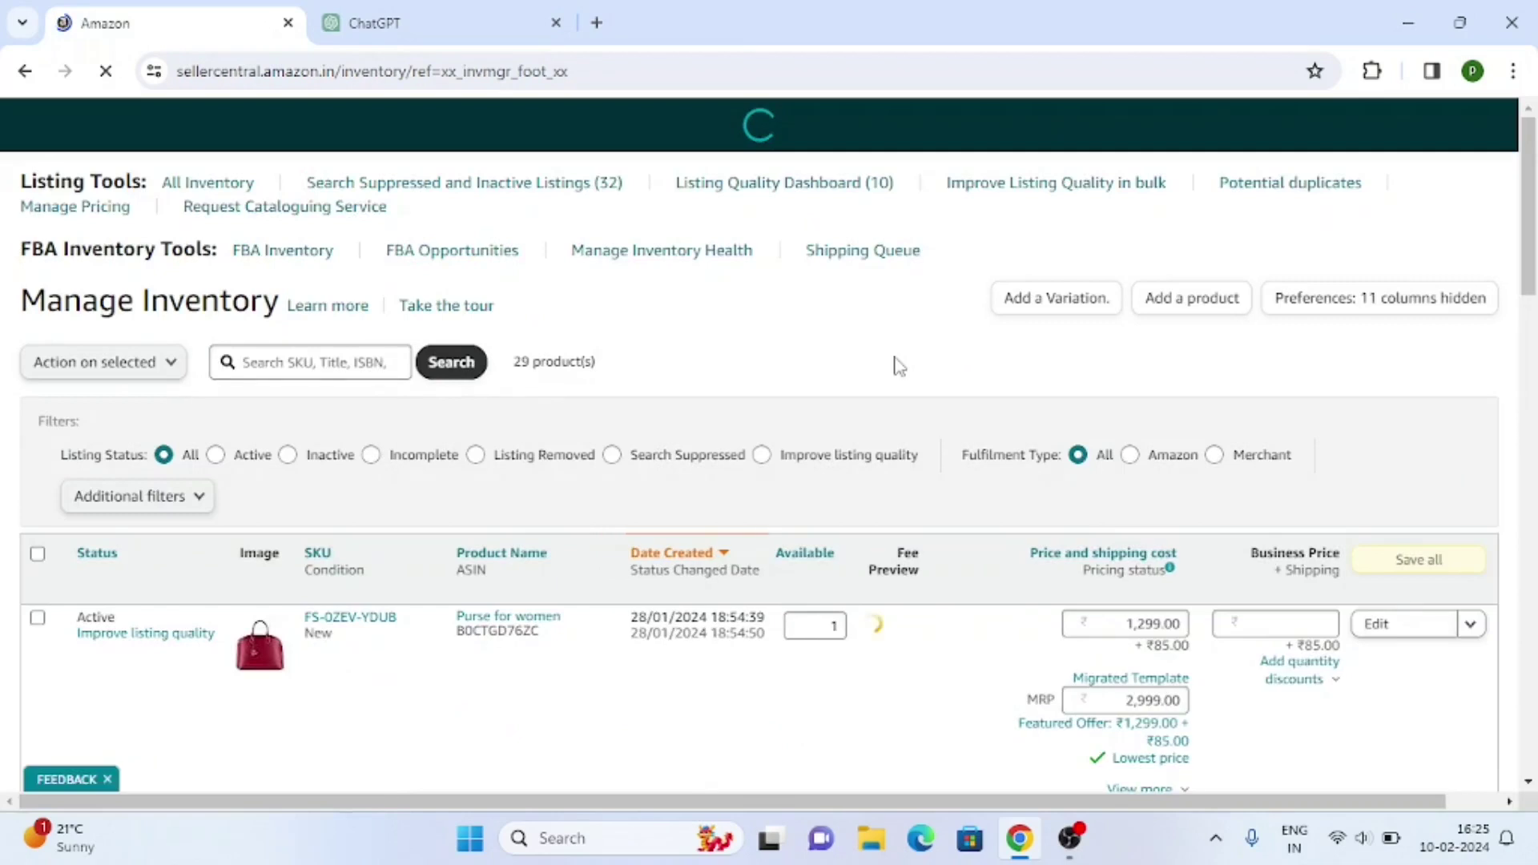
Open the "Purse for women" listing from the inventory for editing
scroll(954, 457, down, 1)
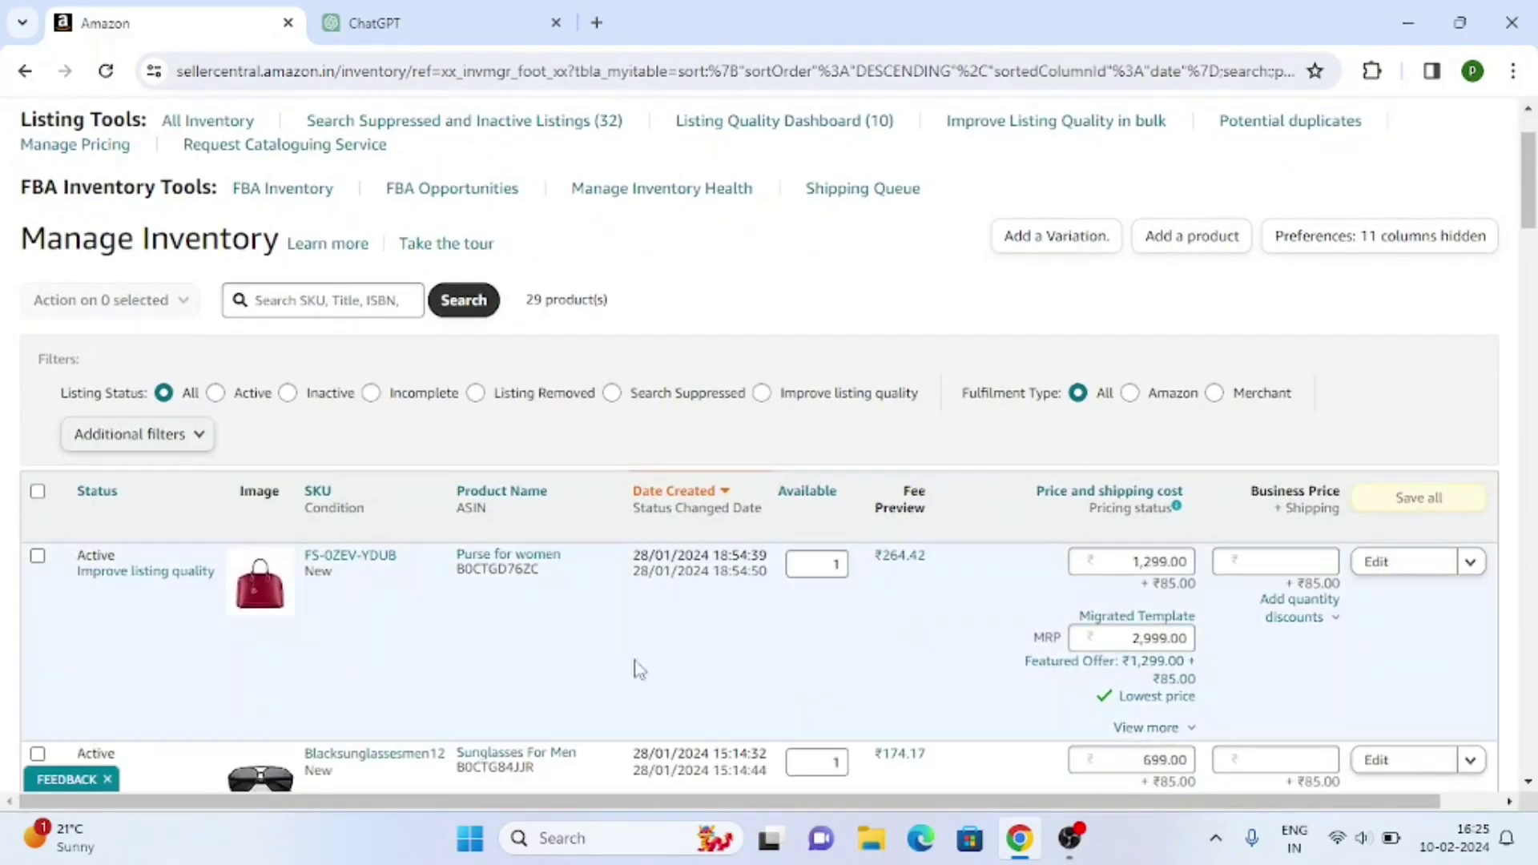
scroll(617, 425, down, 1)
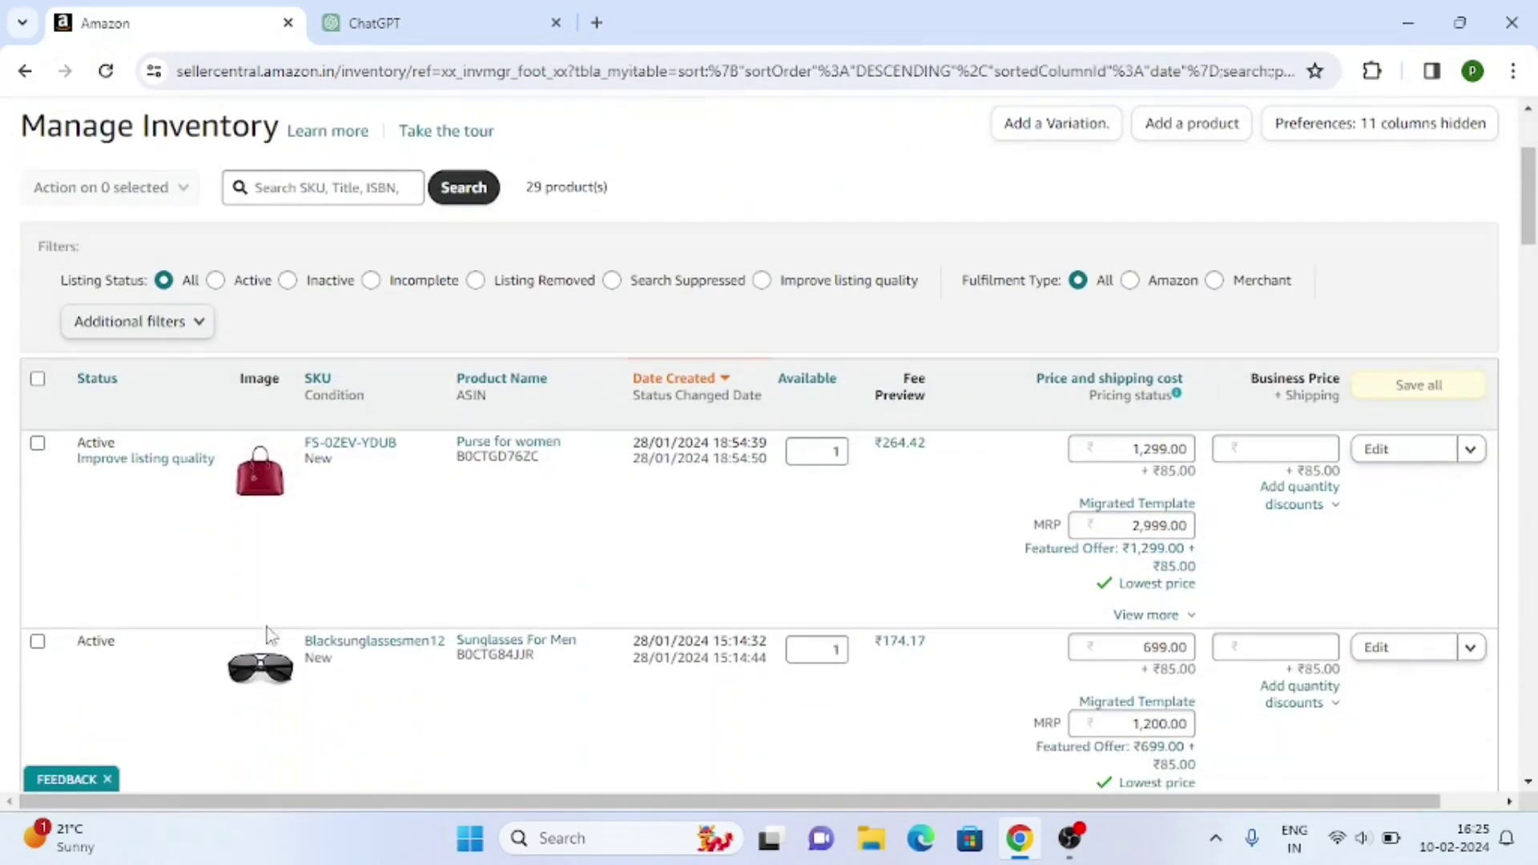
scroll(525, 453, up, 1)
scroll(683, 443, down, 1)
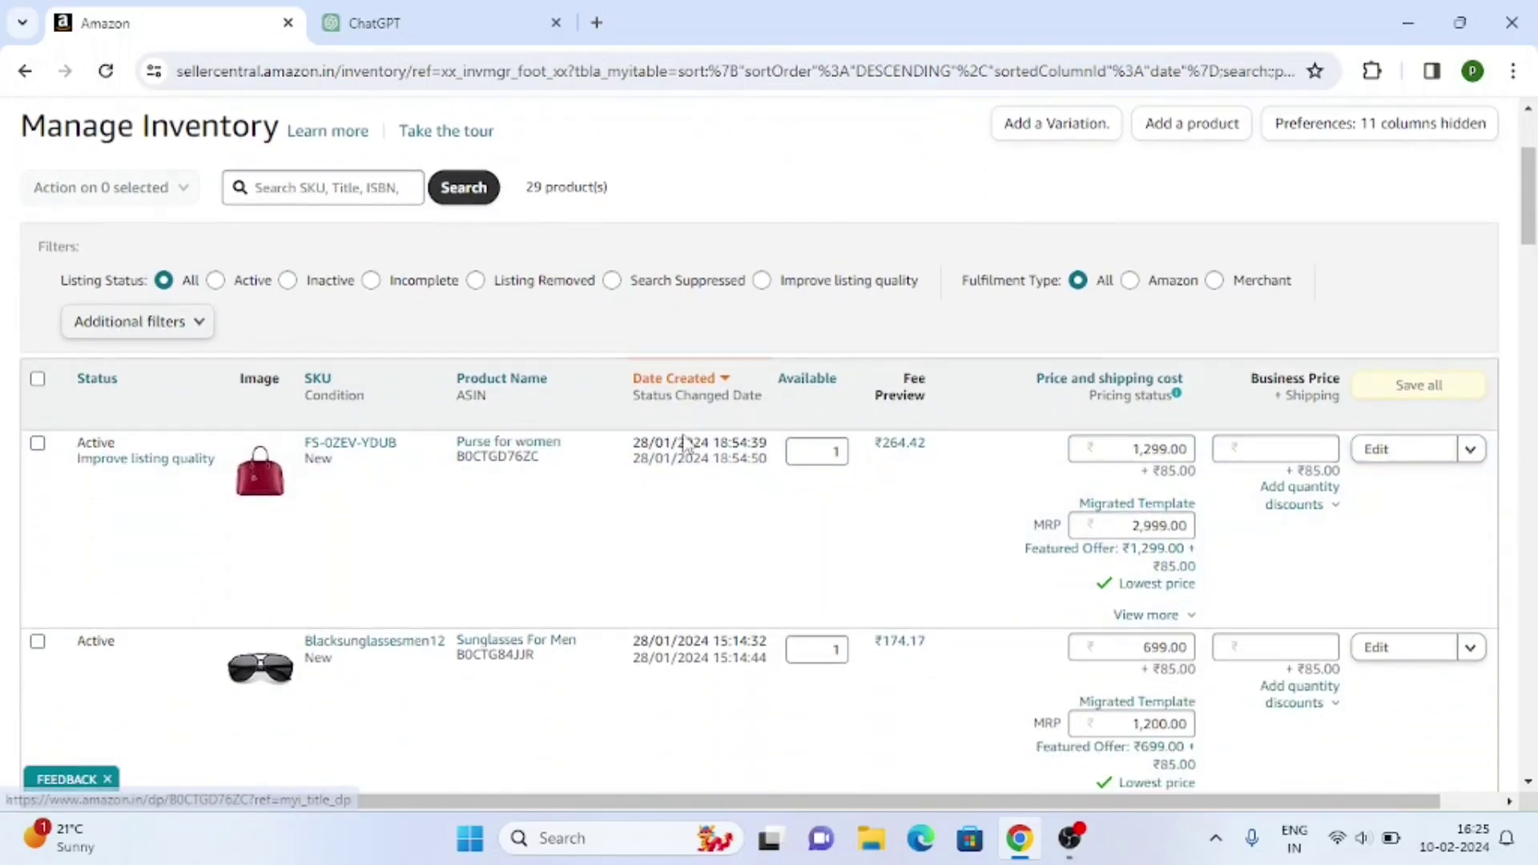
click(1383, 454)
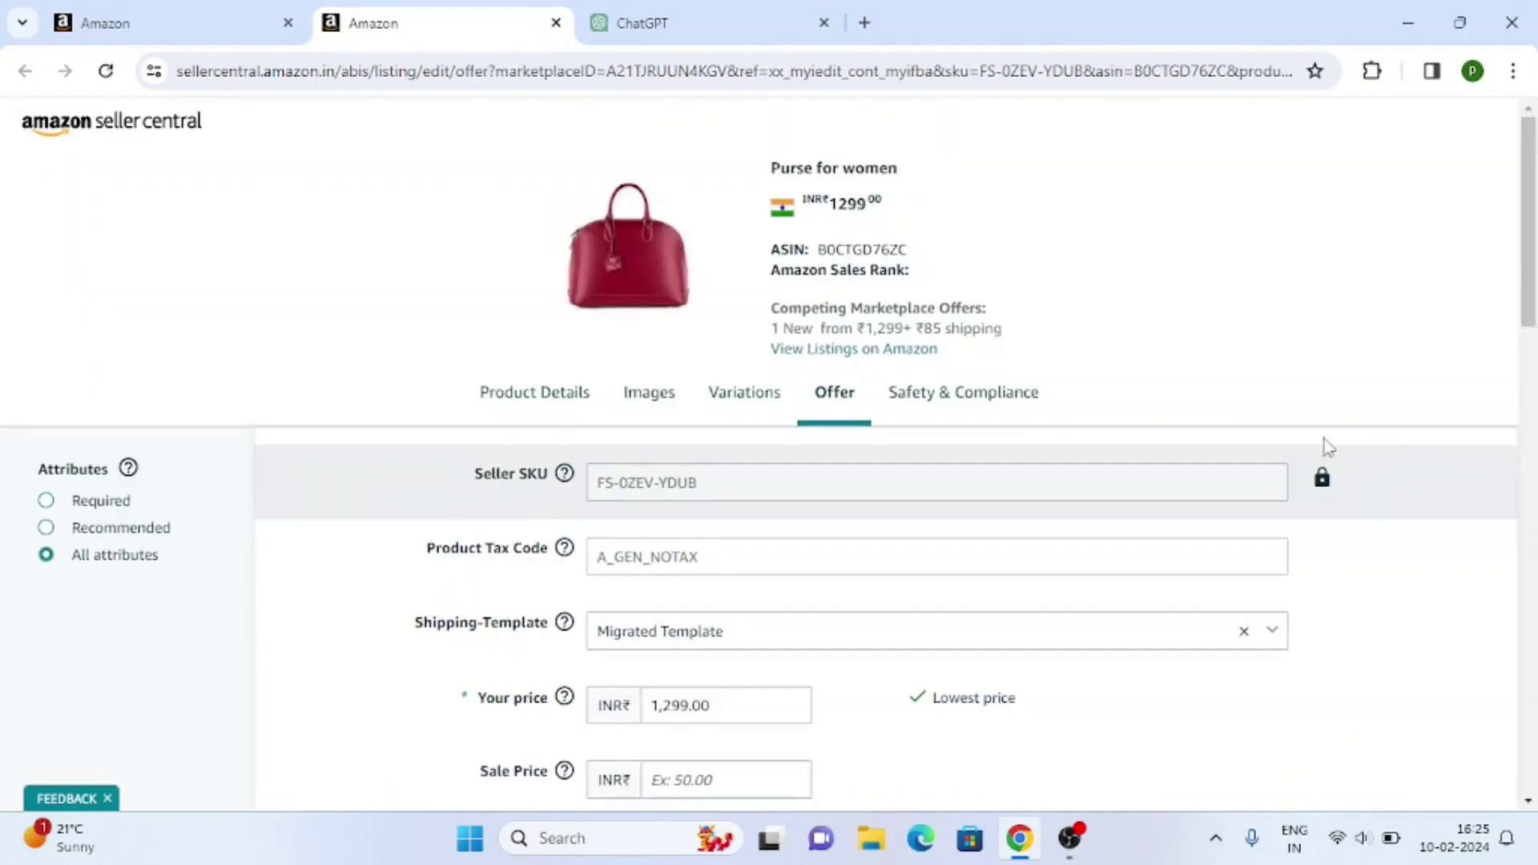
Show all attributes of the purse listing and go to its Product Details section
scroll(646, 325, down, 1)
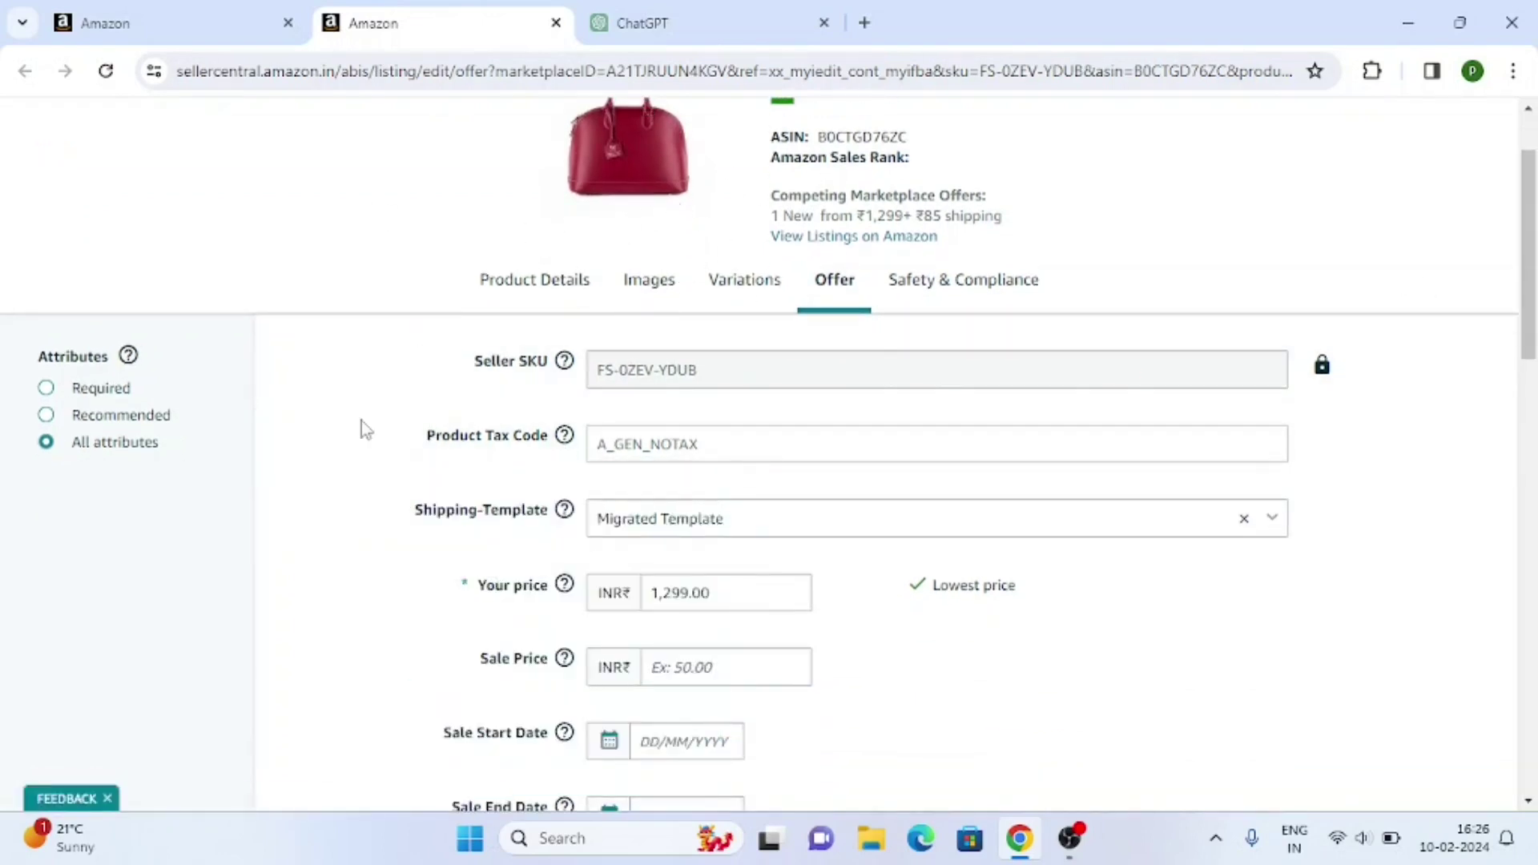
click(100, 448)
scroll(633, 490, down, 2)
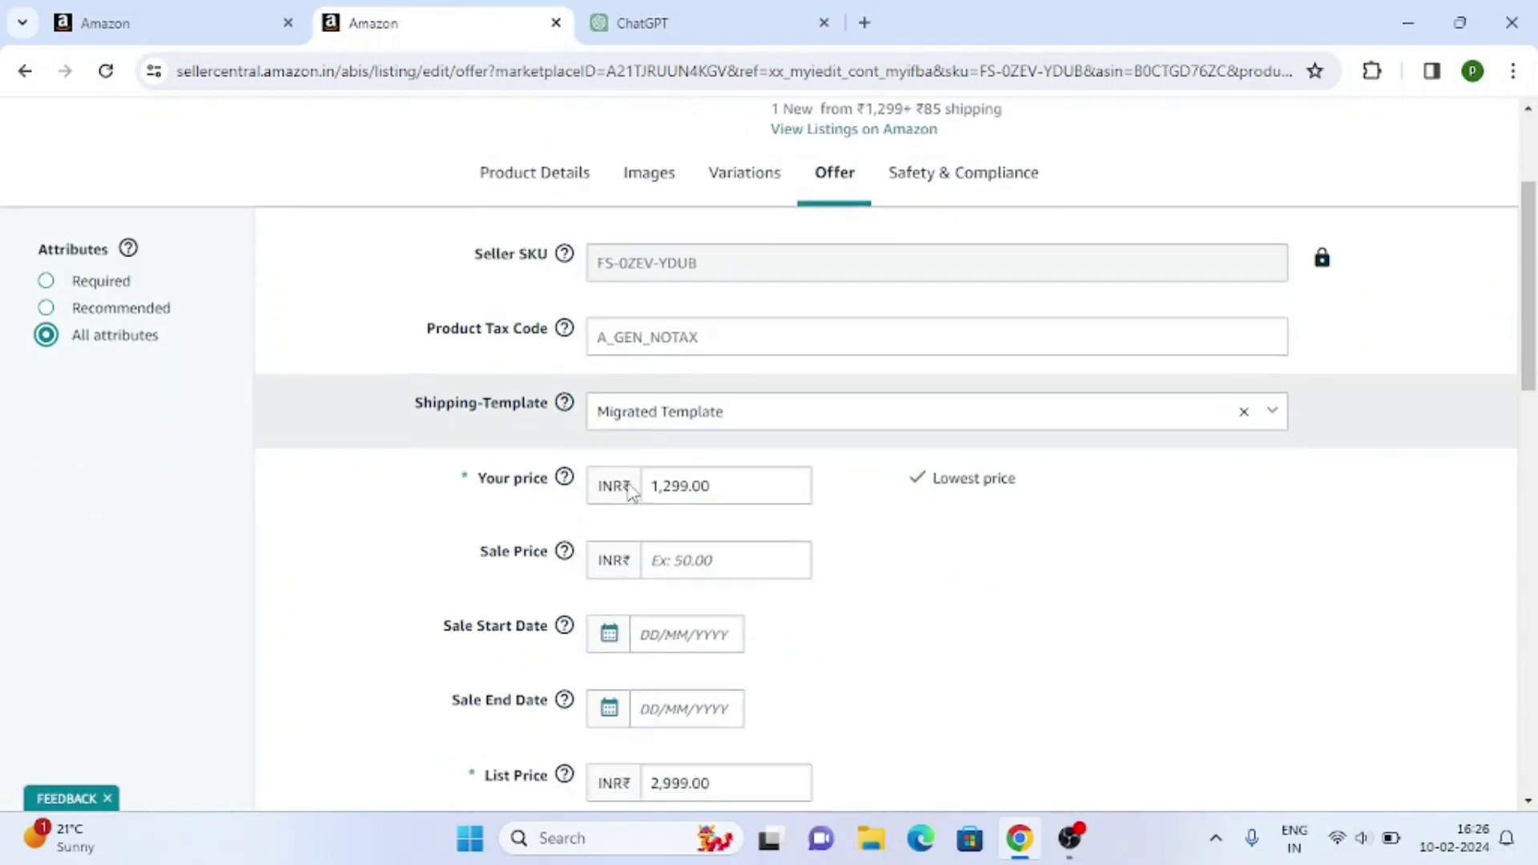
scroll(629, 490, up, 2)
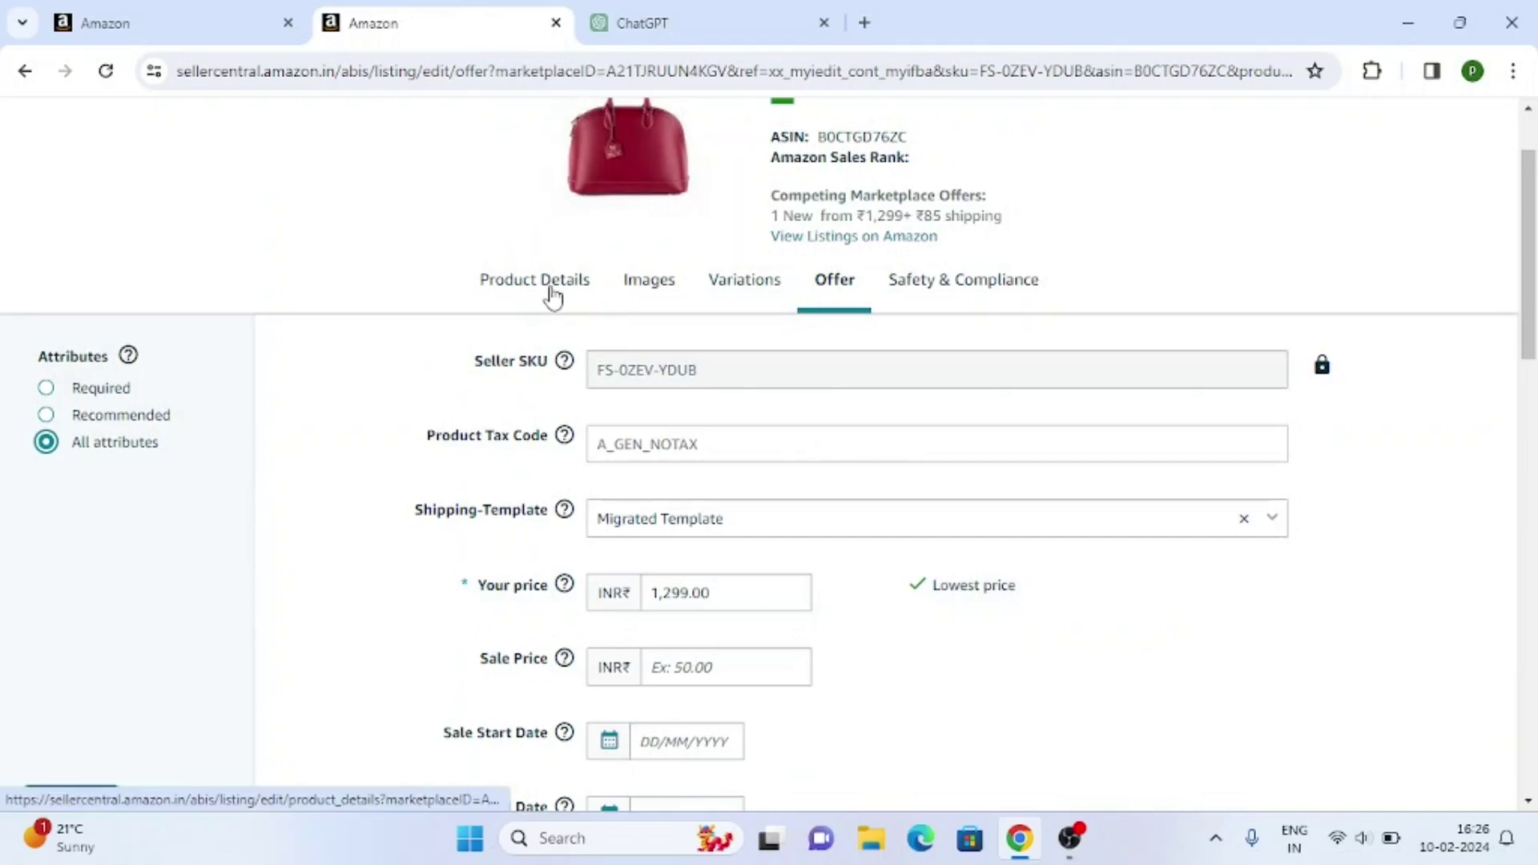
click(552, 295)
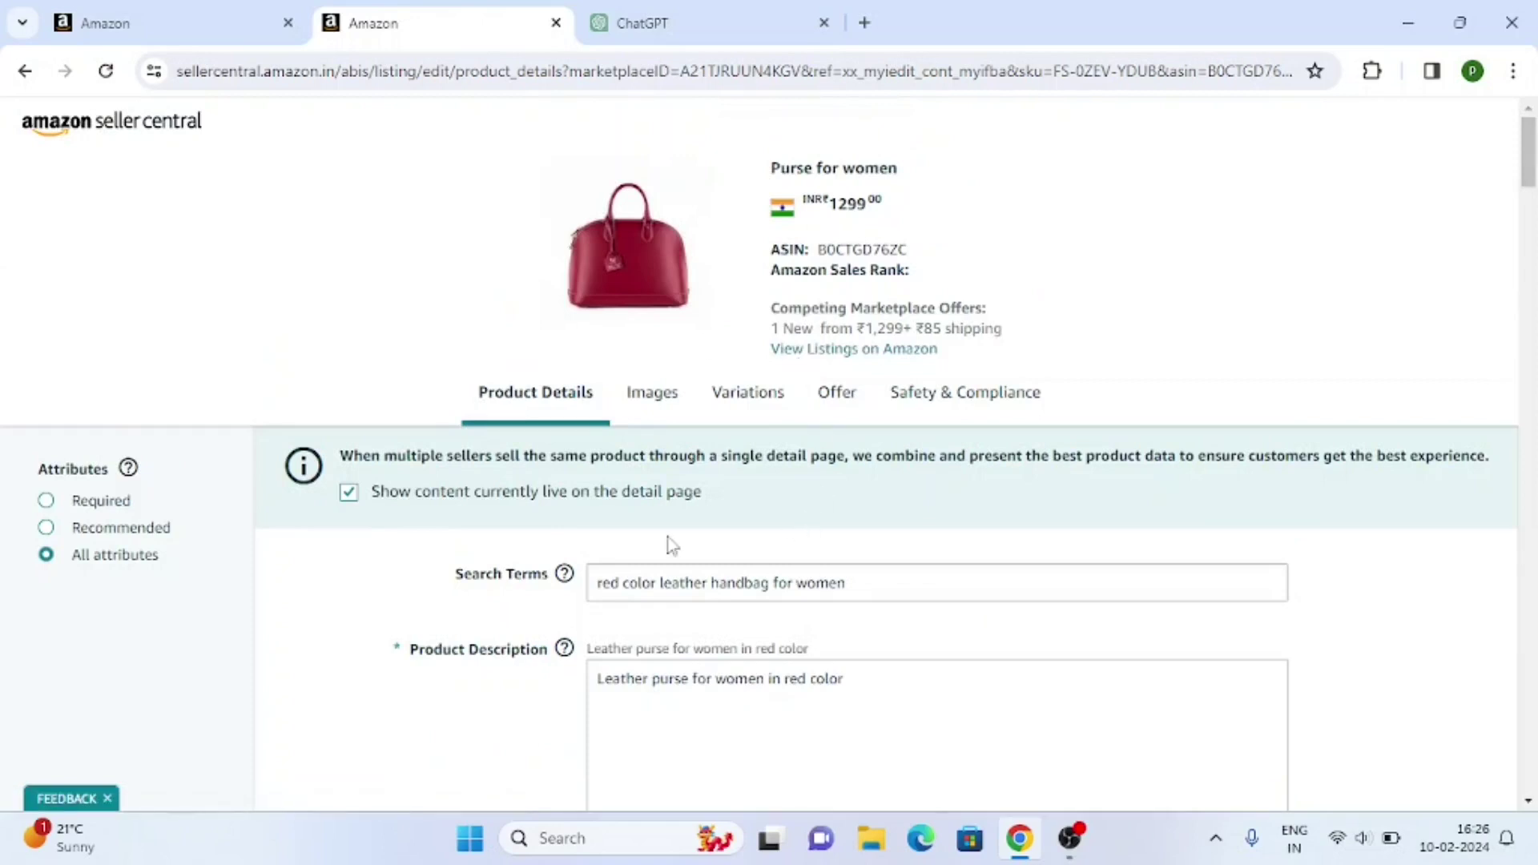
Clear the Search Terms of the purse listing
click(870, 570)
key(BackSpace)
key(BackSpace)
key(BackSpace)
key(BackSpace)
key(BackSpace)
key(BackSpace)
key(BackSpace)
key(BackSpace)
key(BackSpace)
key(BackSpace)
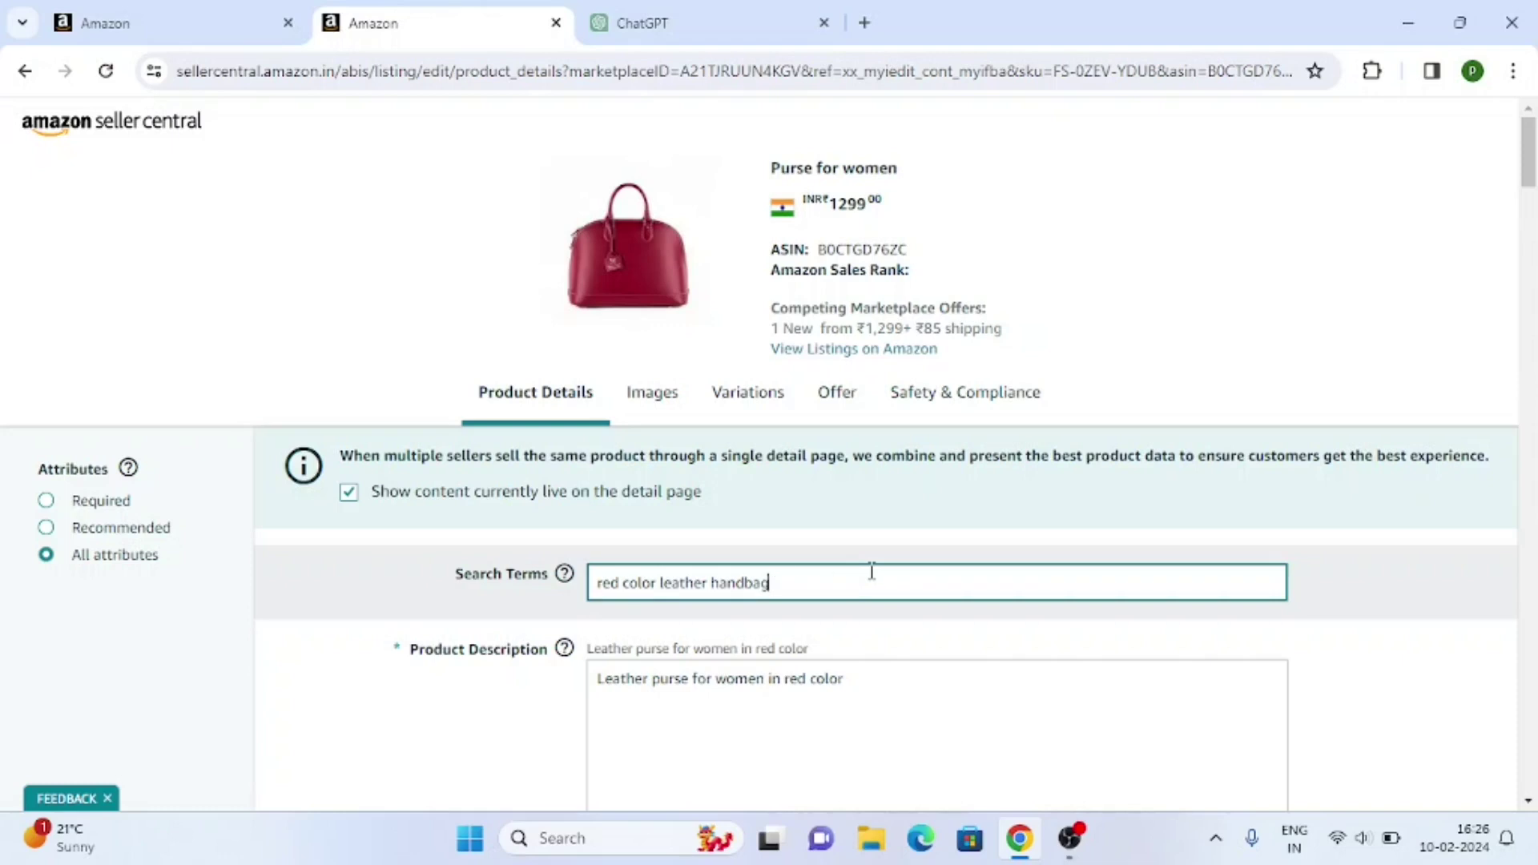
key(ctrl+a)
key(BackSpace)
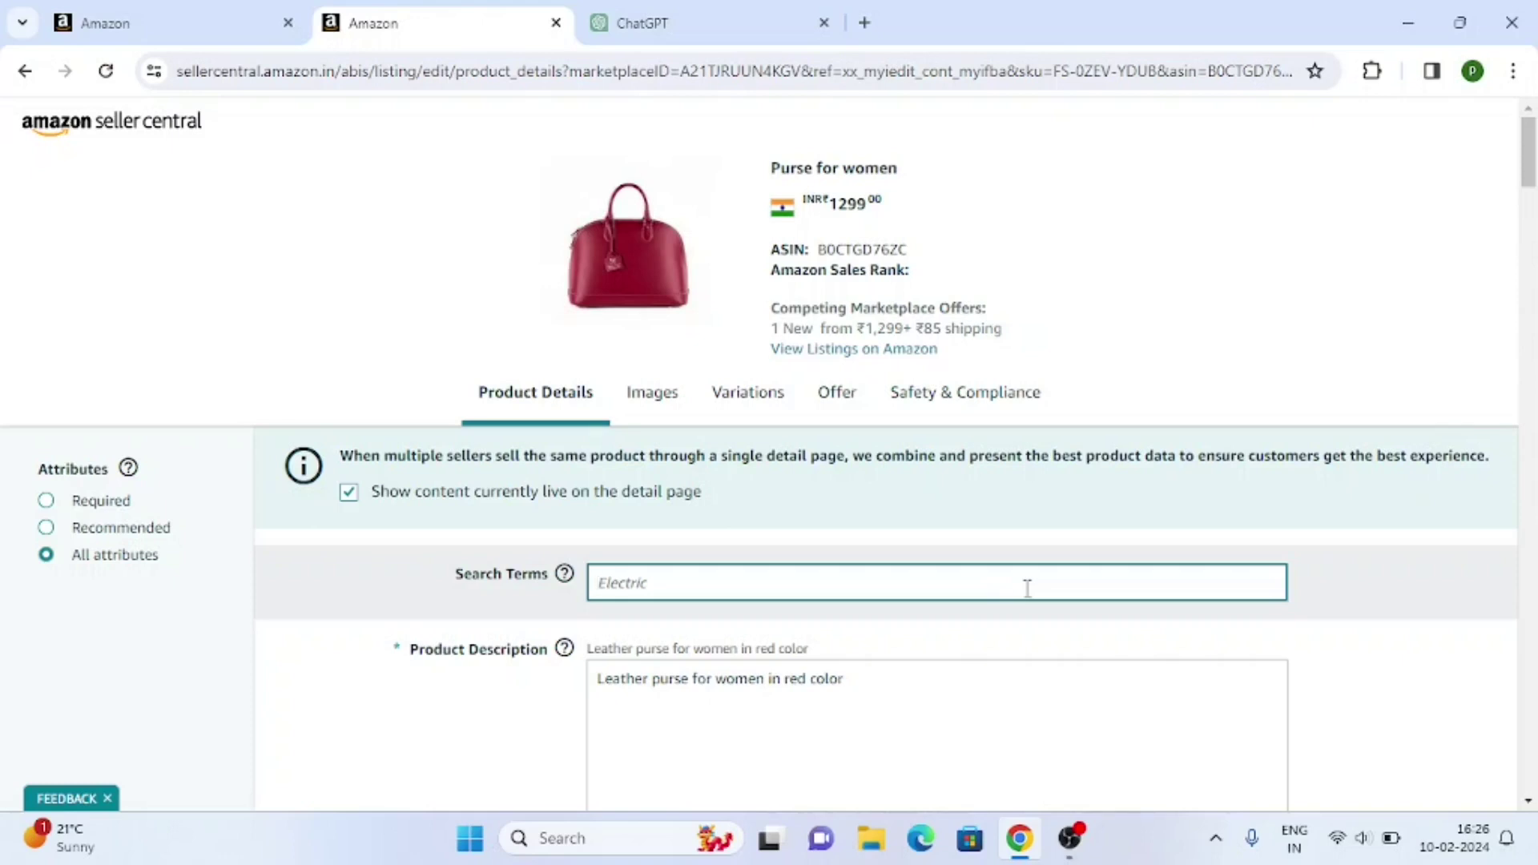
Clear the Product Description of the purse listing
click(848, 690)
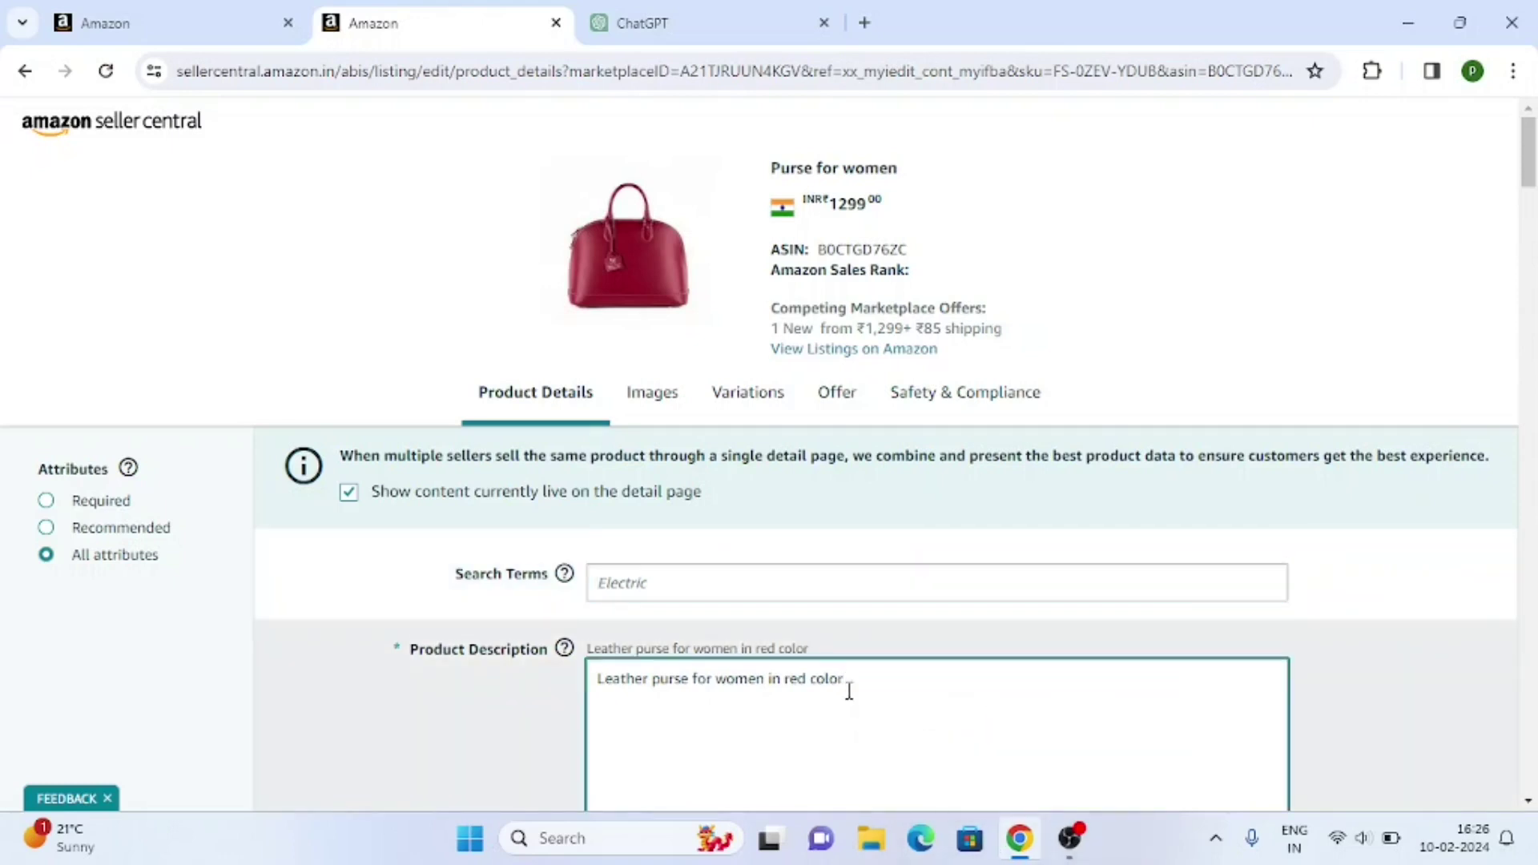
key(BackSpace)
key(BackSpace)
key(BackSpace)
key(BackSpace)
key(BackSpace)
key(BackSpace)
key(BackSpace)
key(BackSpace)
key(ctrl+a)
key(BackSpace)
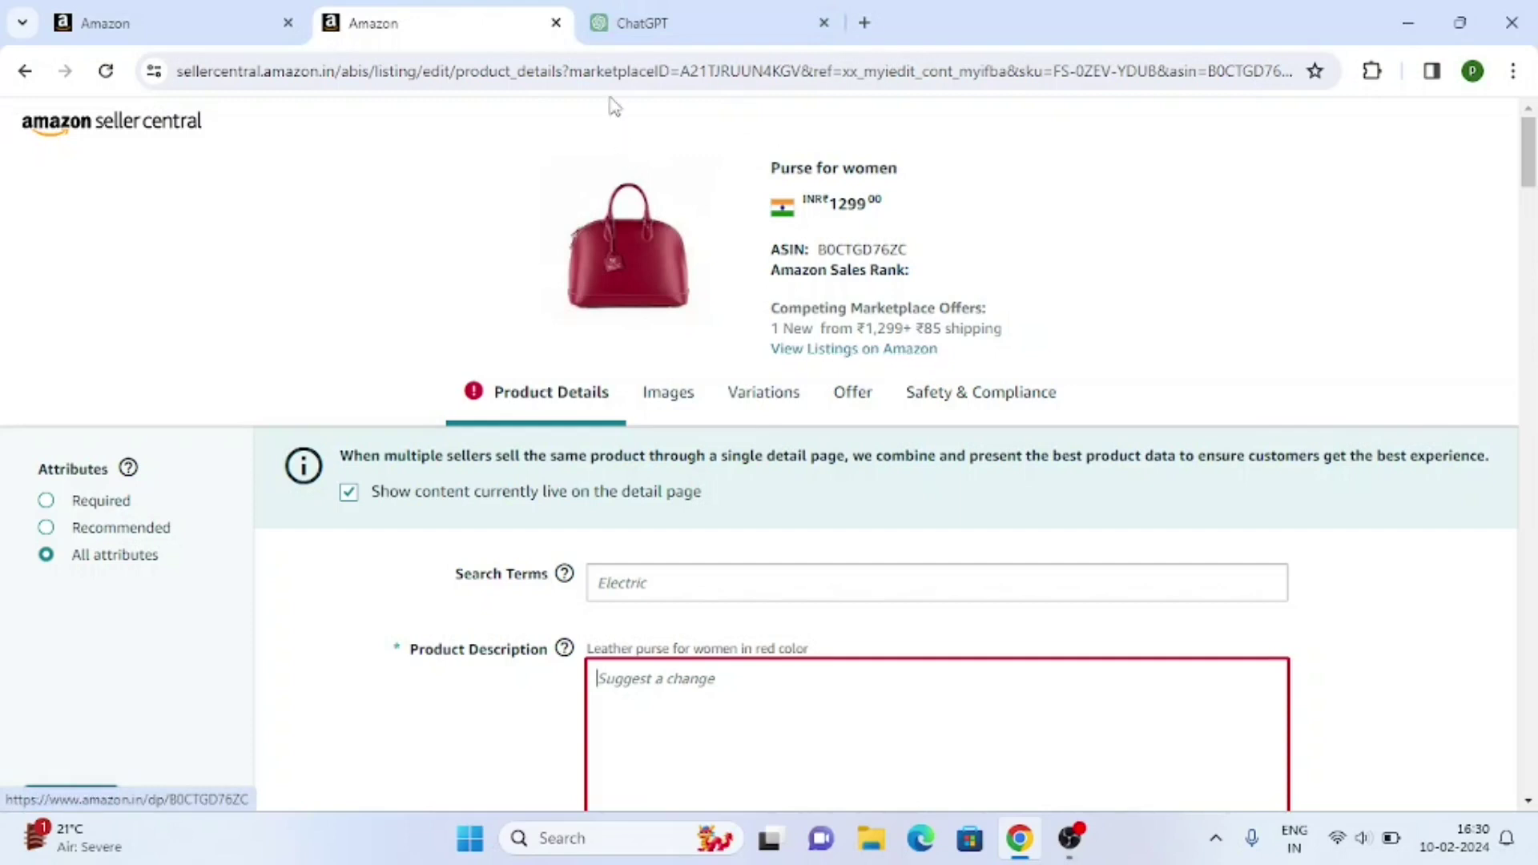
Switch to ChatGPT and send the prompt "write amazon product keywords for earphones"
click(675, 14)
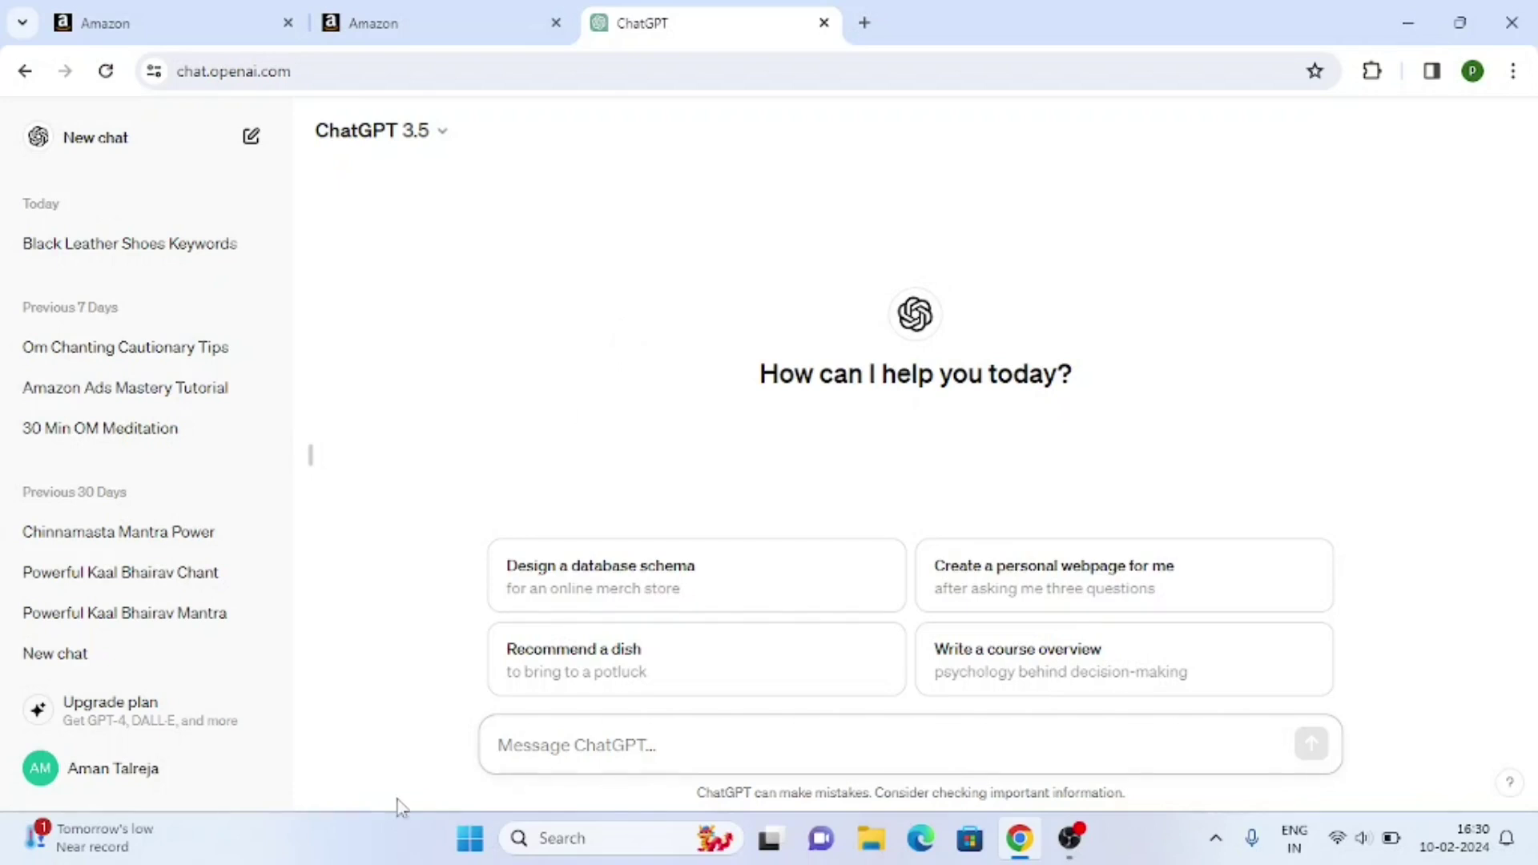
text(wr)
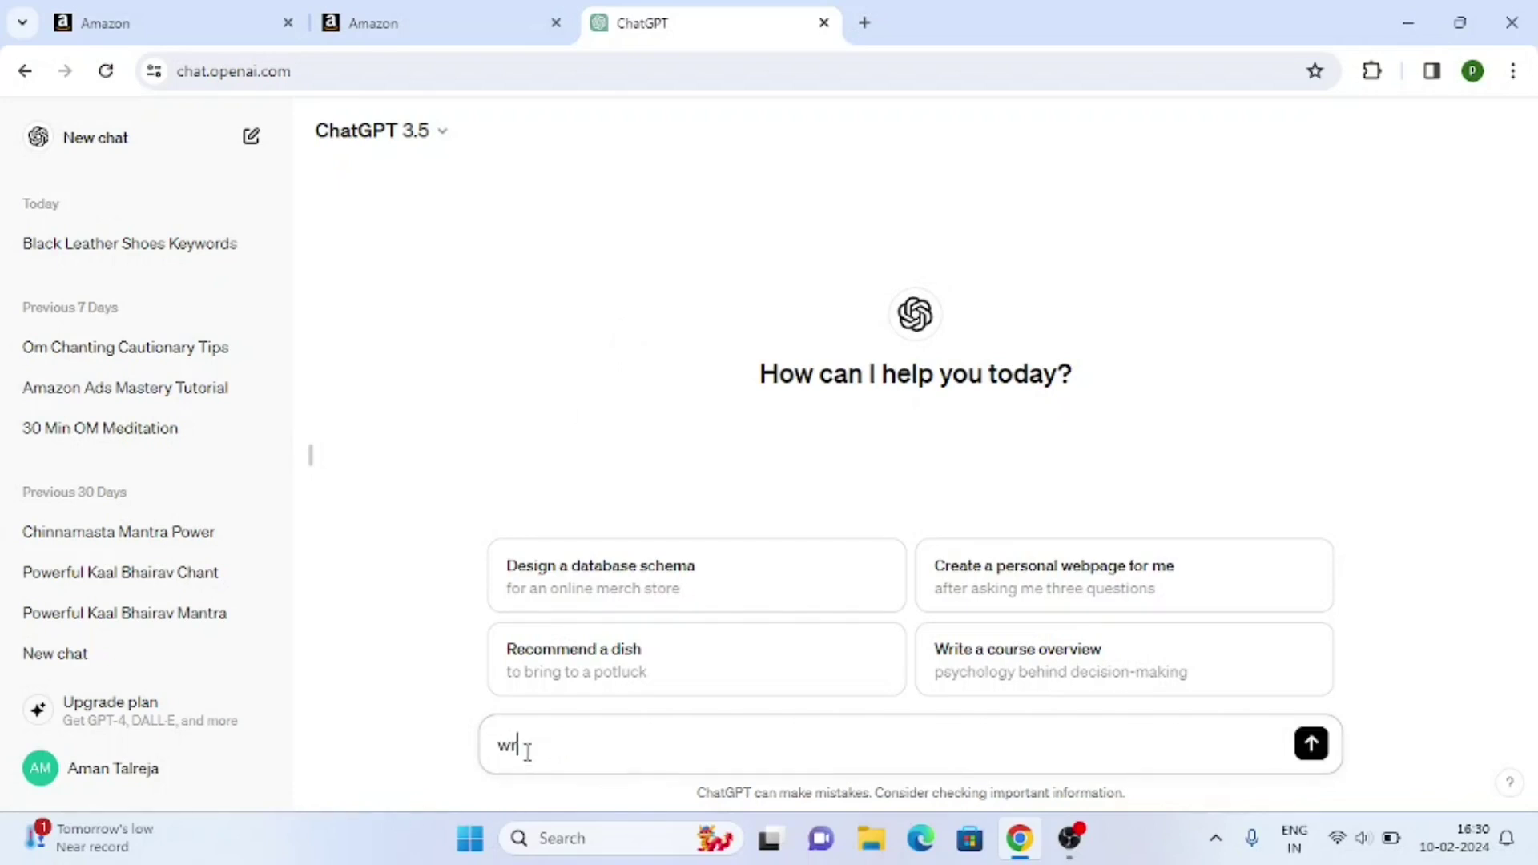
text(ite amazon product ke)
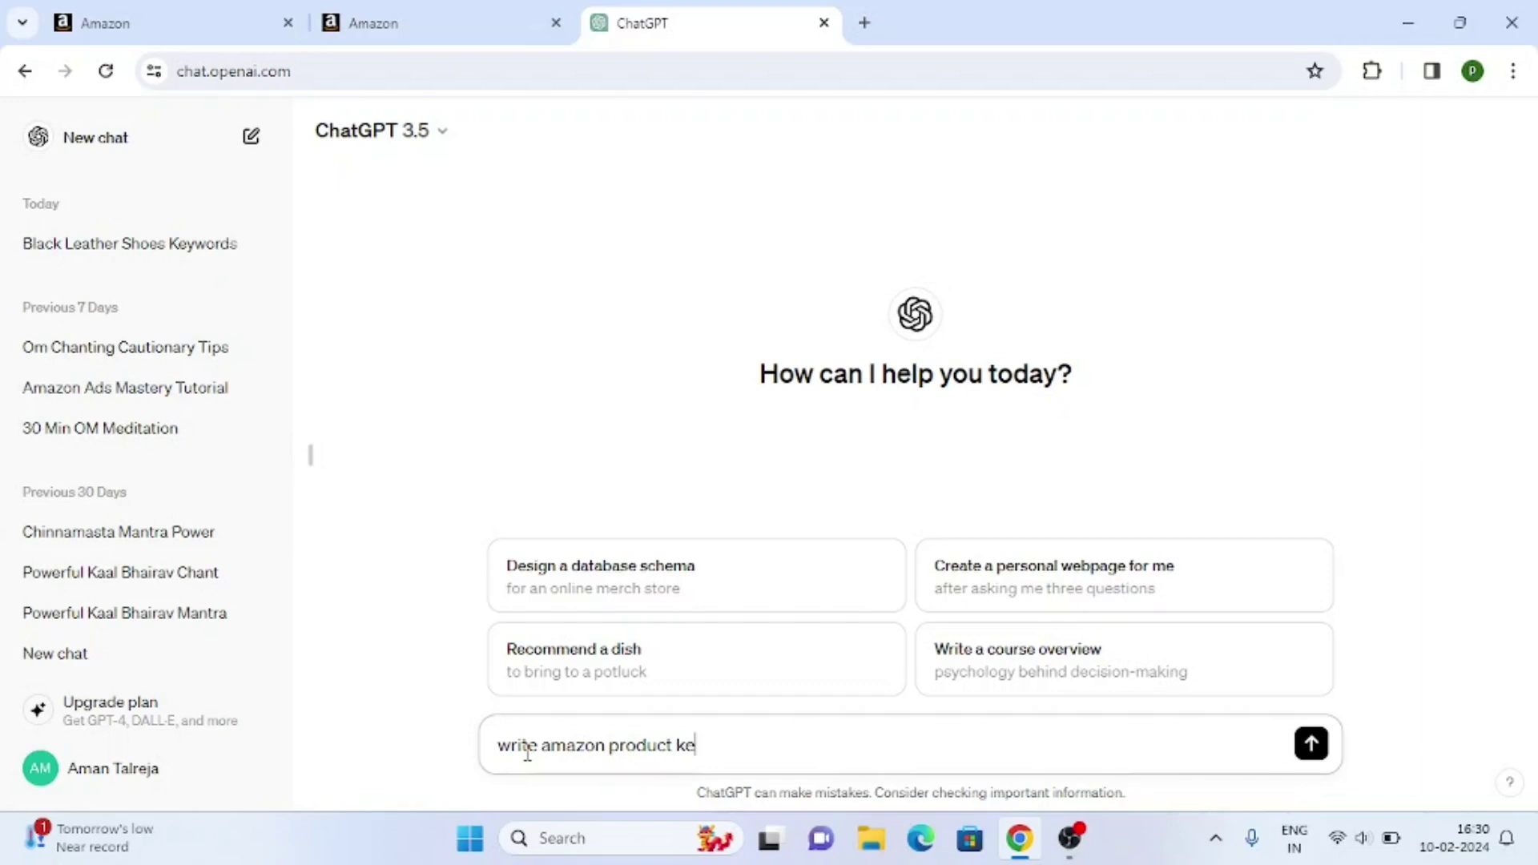
text(ywords for earphones)
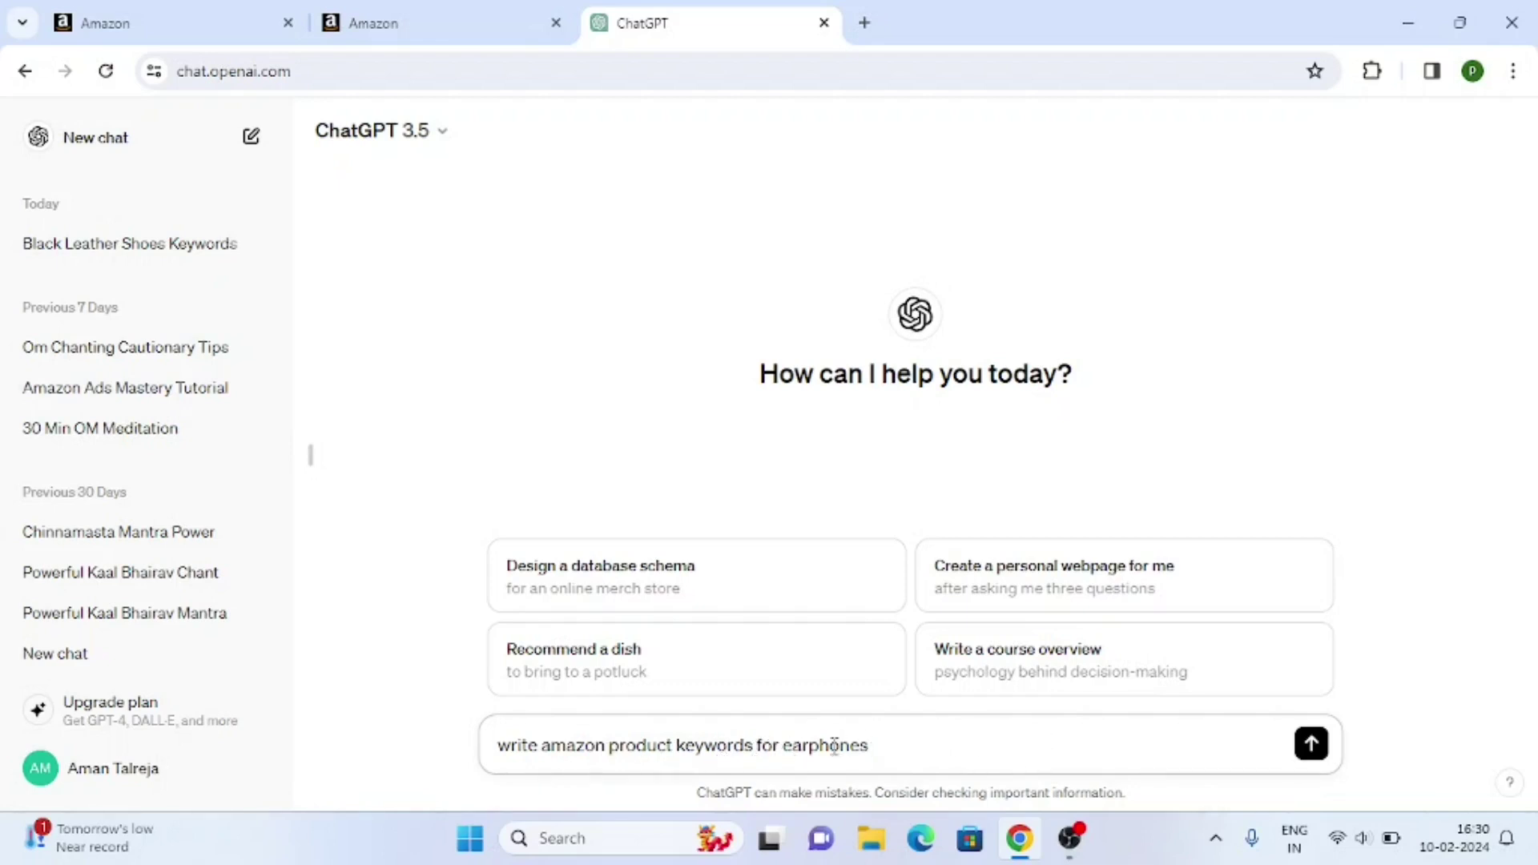
click(1311, 743)
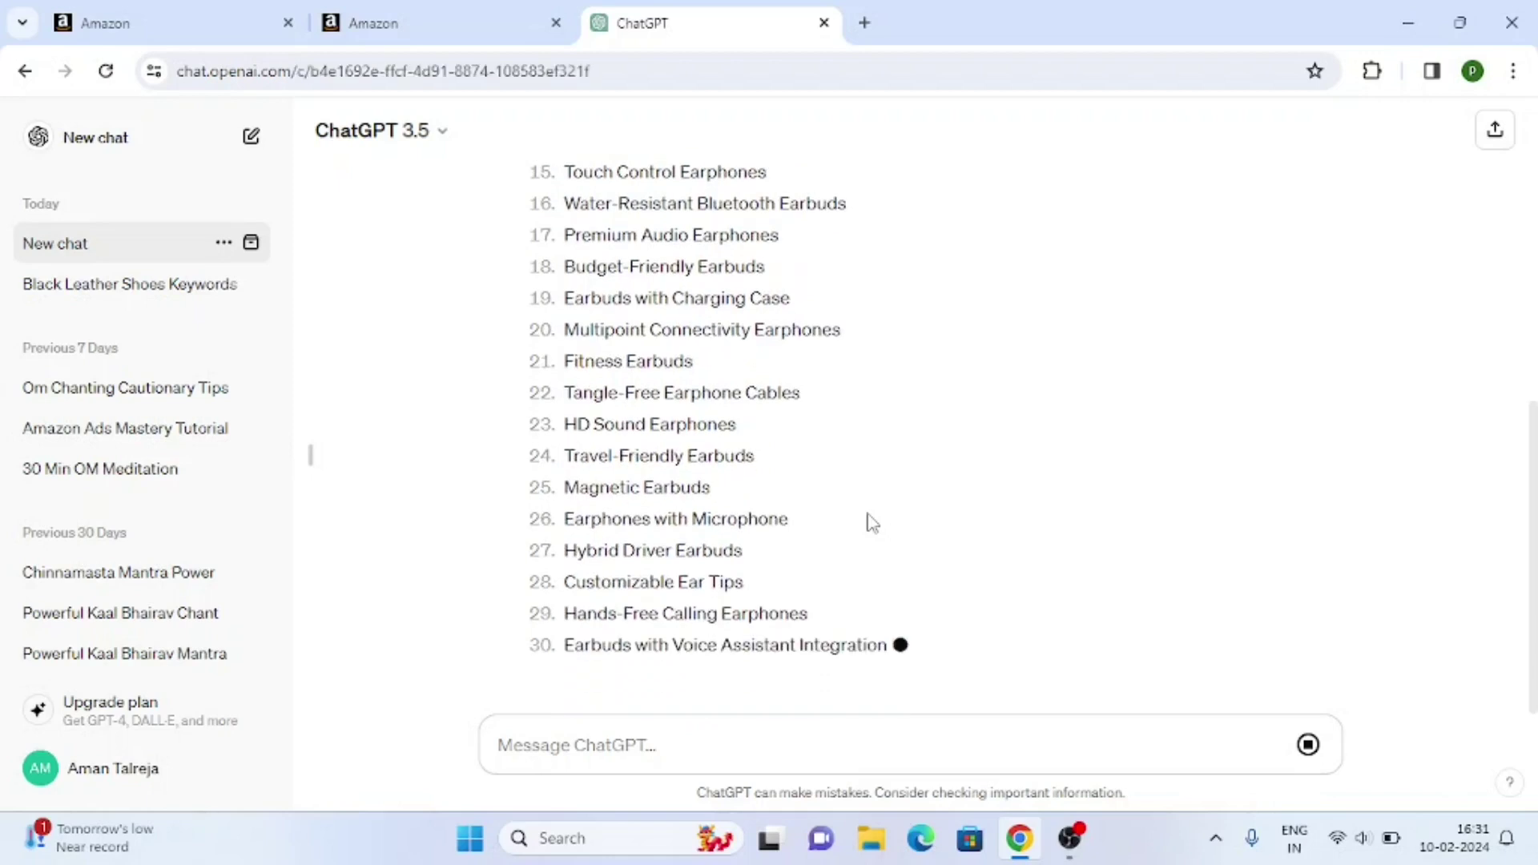
Review the generated earphone keyword list and compare it with the Search Terms field of the Amazon listing
scroll(813, 533, up, 5)
scroll(814, 527, up, 2)
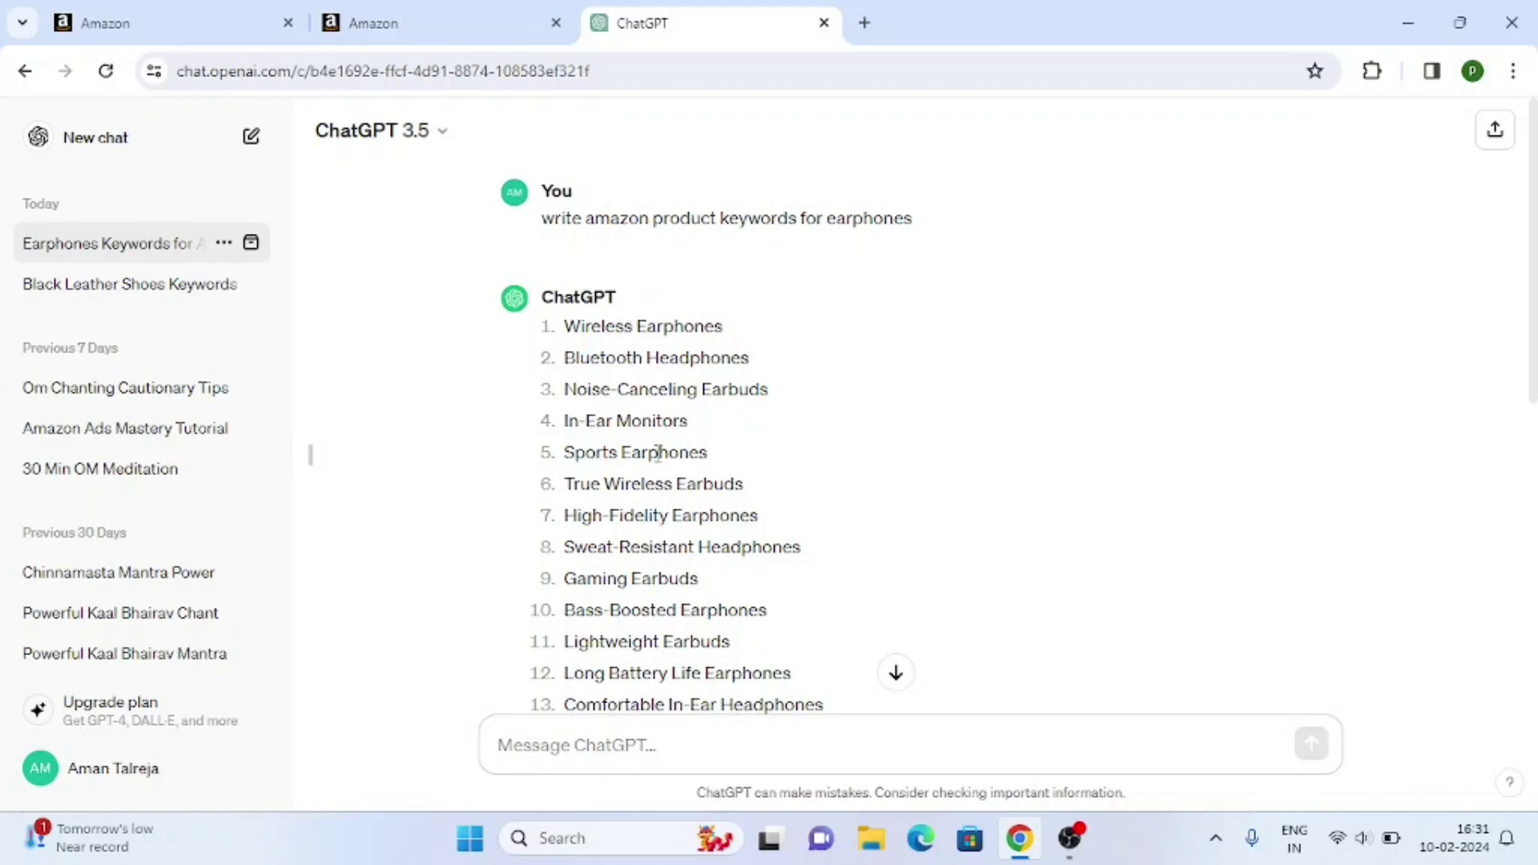
scroll(593, 650, down, 2)
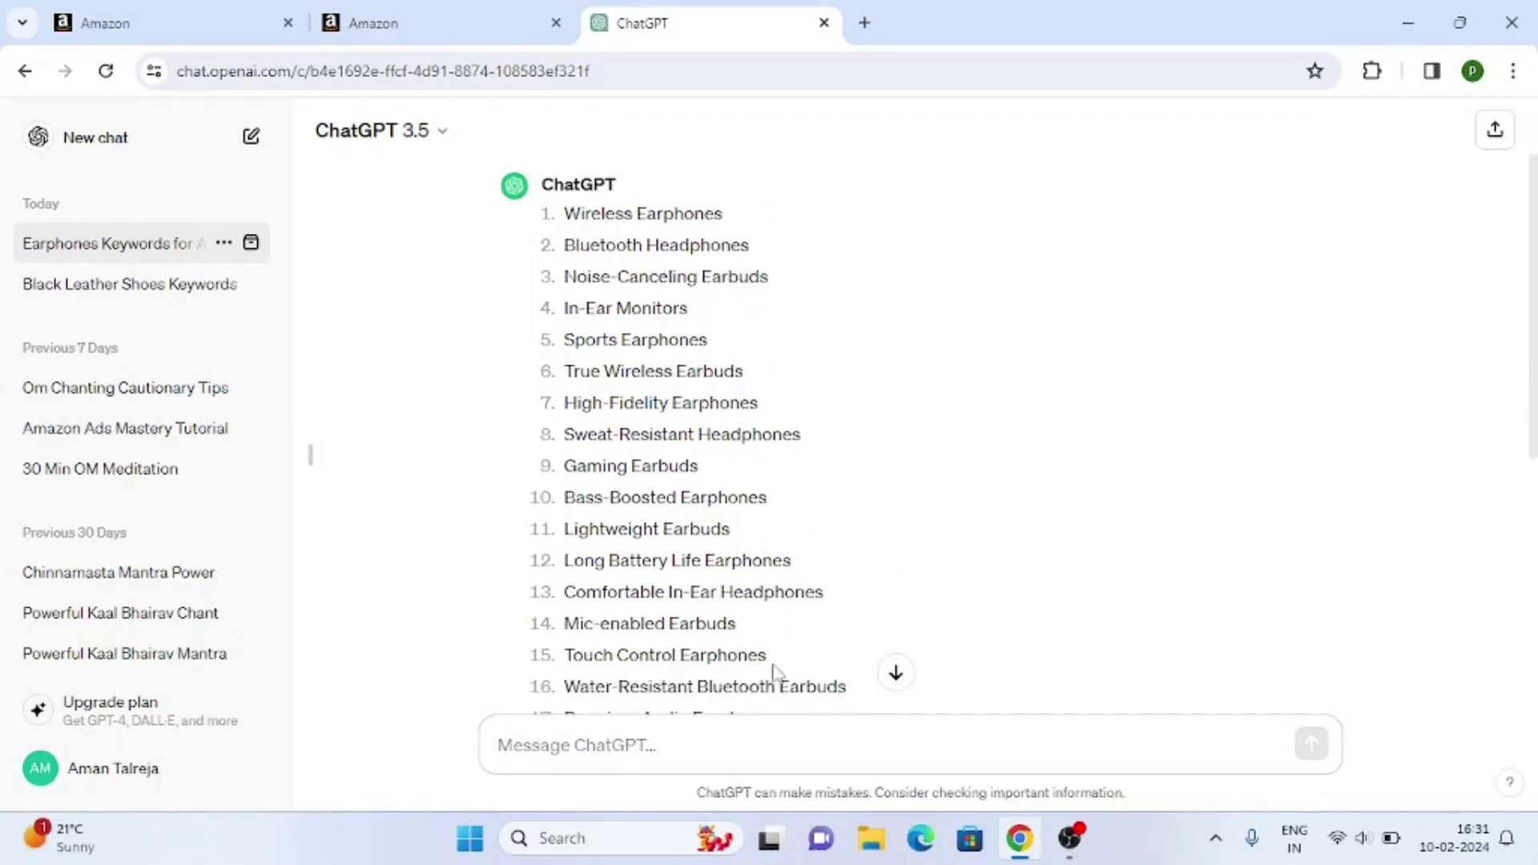
scroll(719, 576, up, 2)
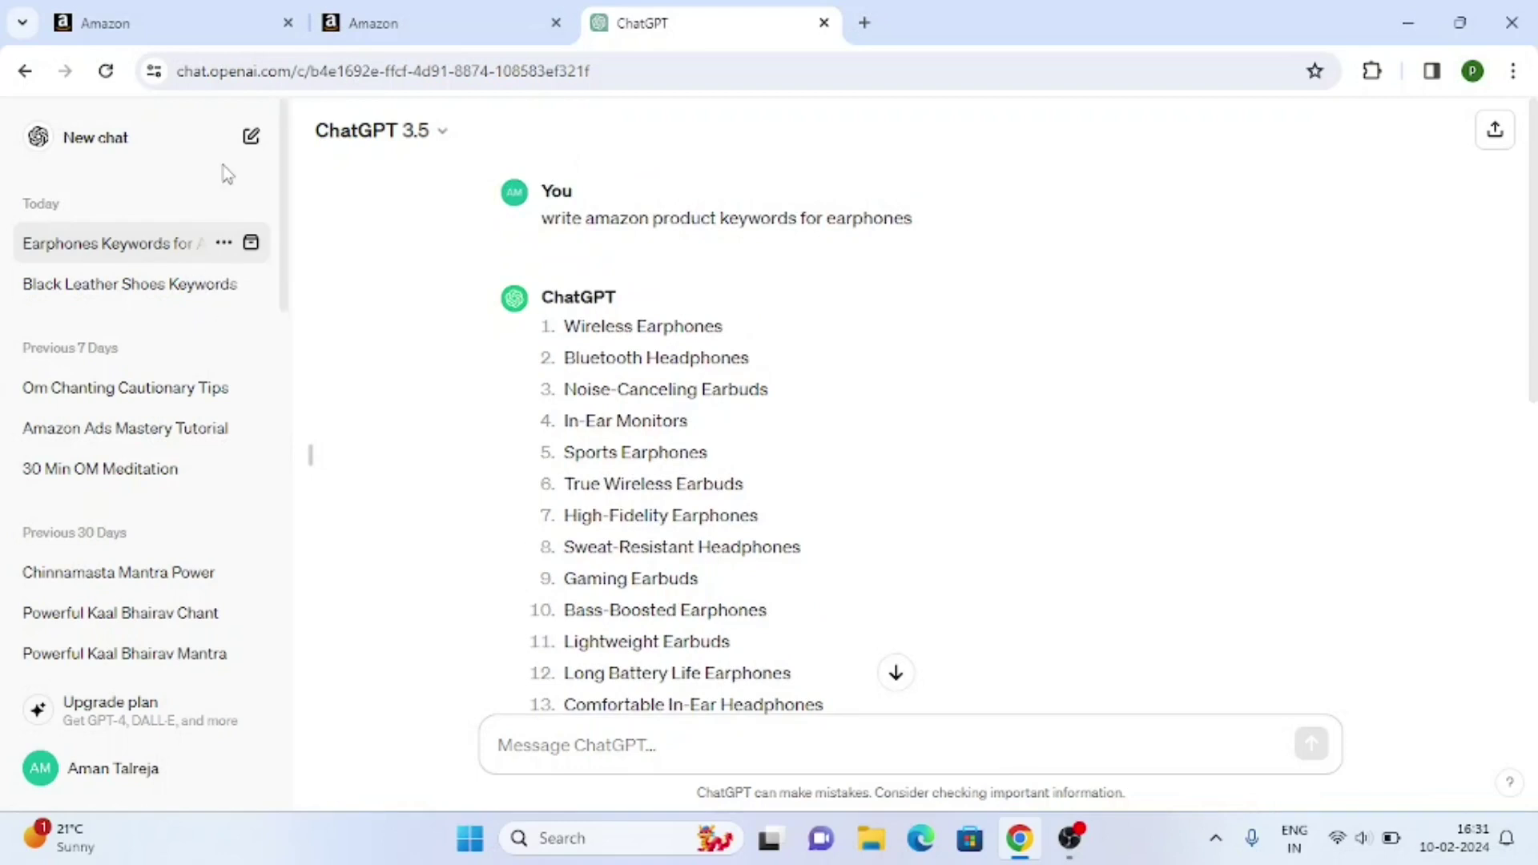
click(364, 15)
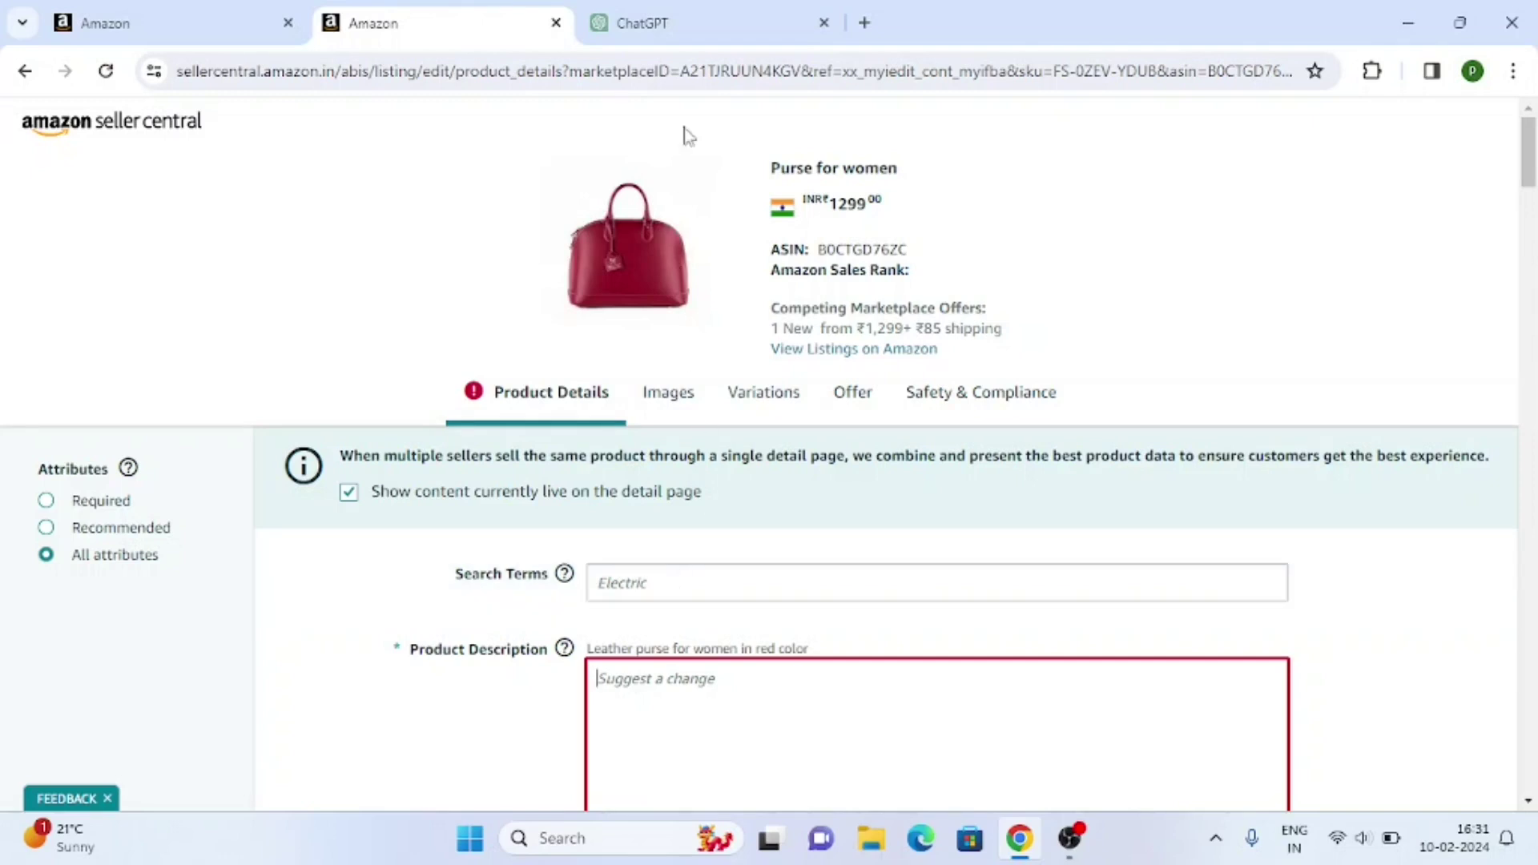
click(695, 18)
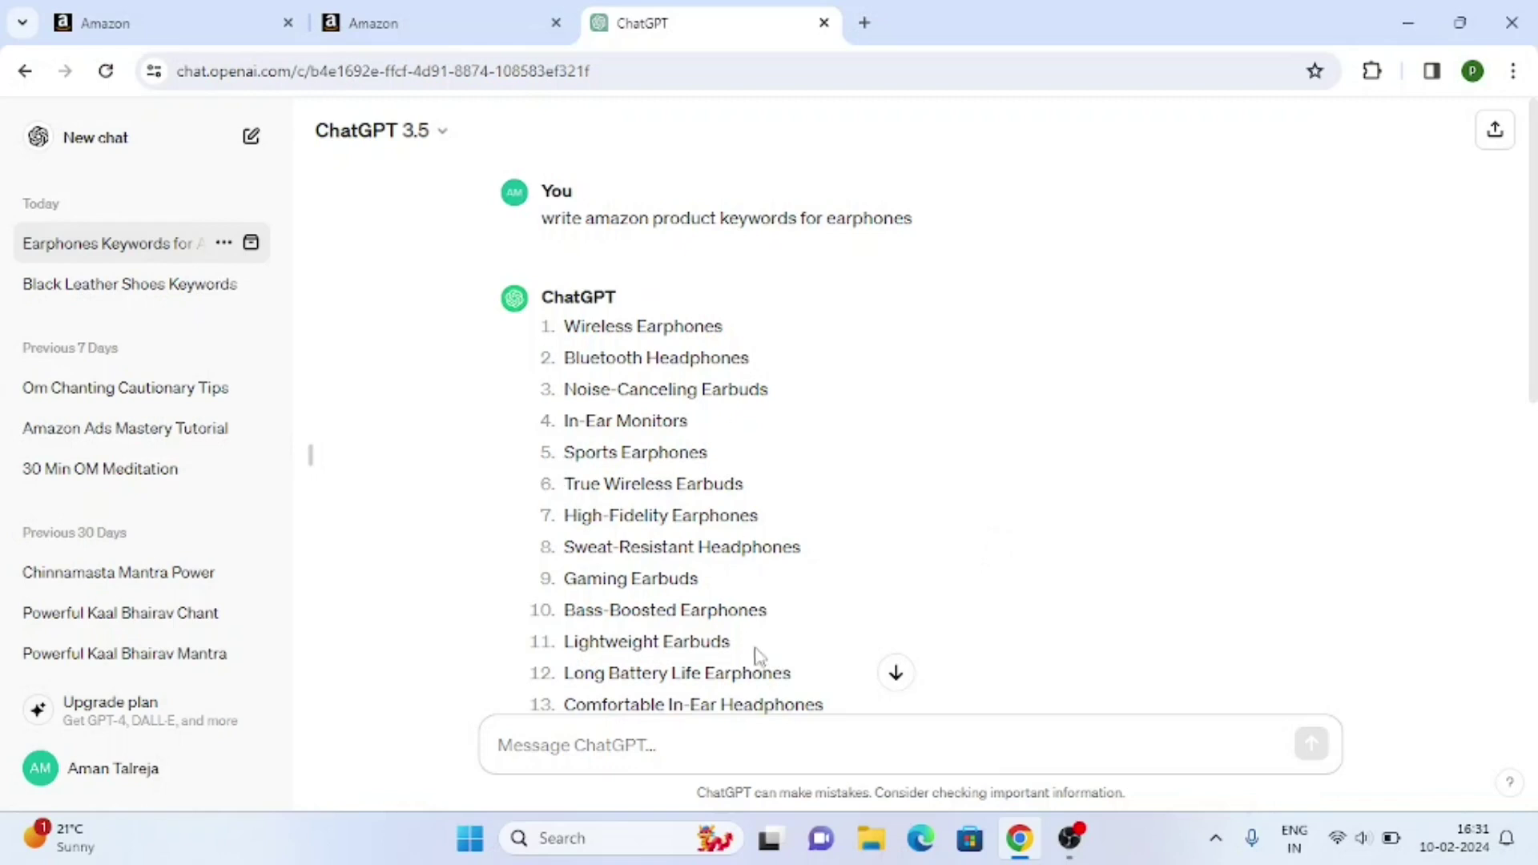
click(402, 19)
click(656, 21)
click(424, 19)
click(641, 22)
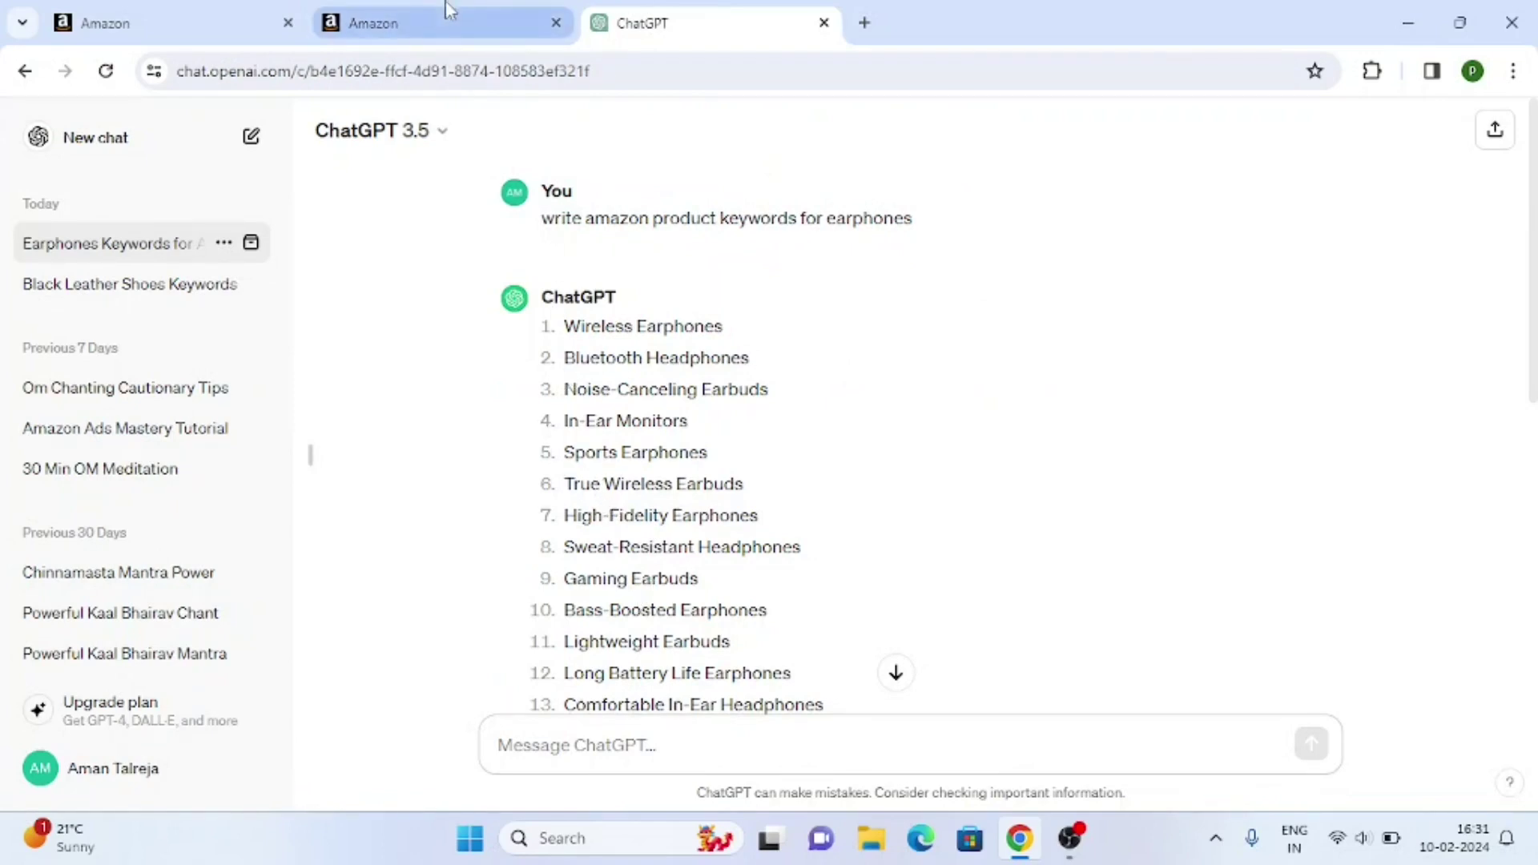
click(475, 11)
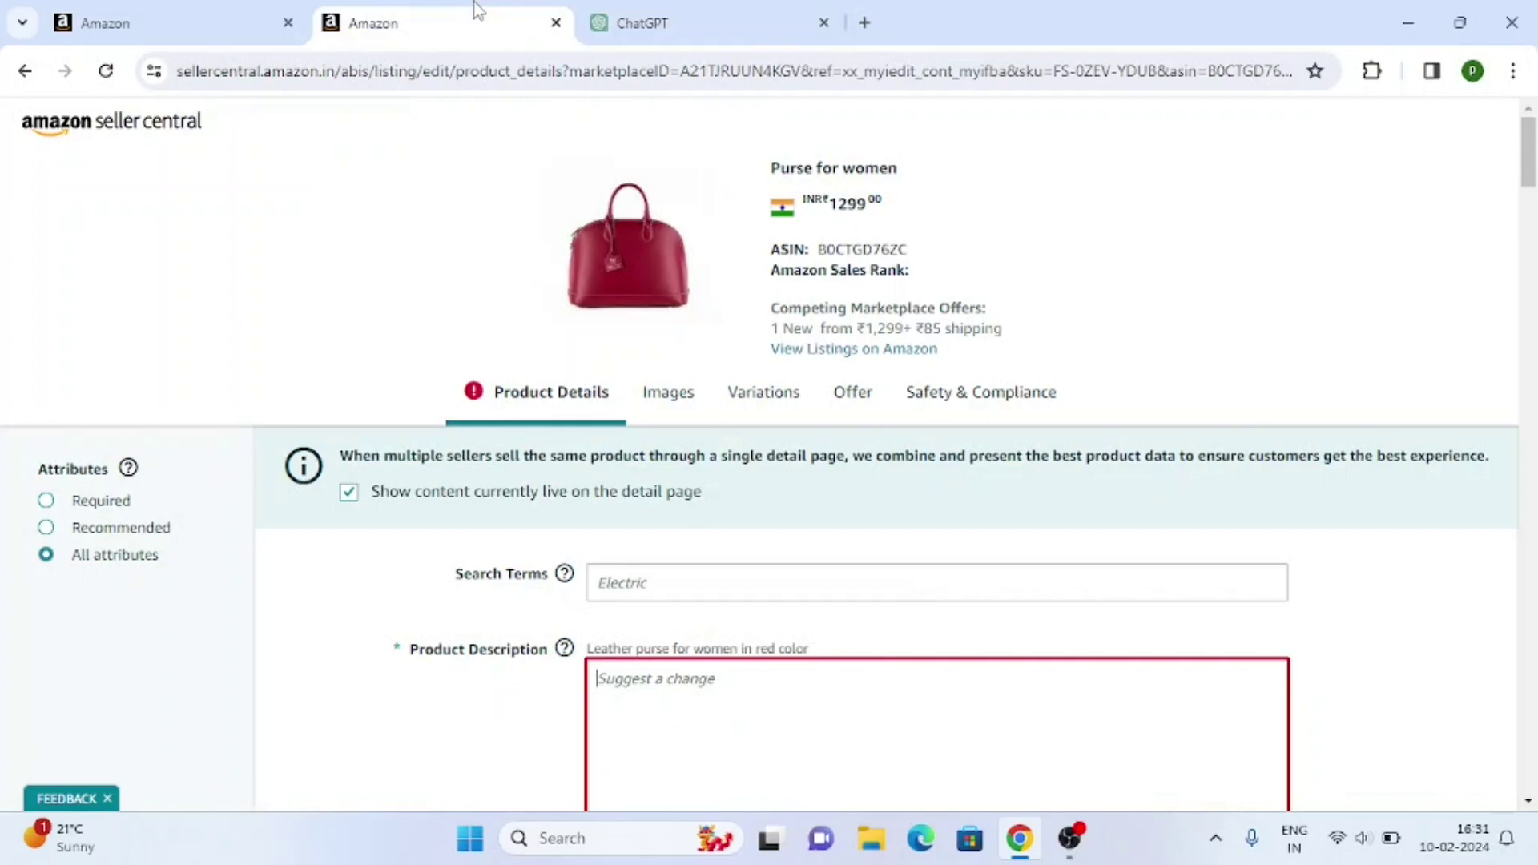
Take the first keyword from the ChatGPT list and enter "wireless earphones" as Search Terms in the Amazon listing
click(695, 11)
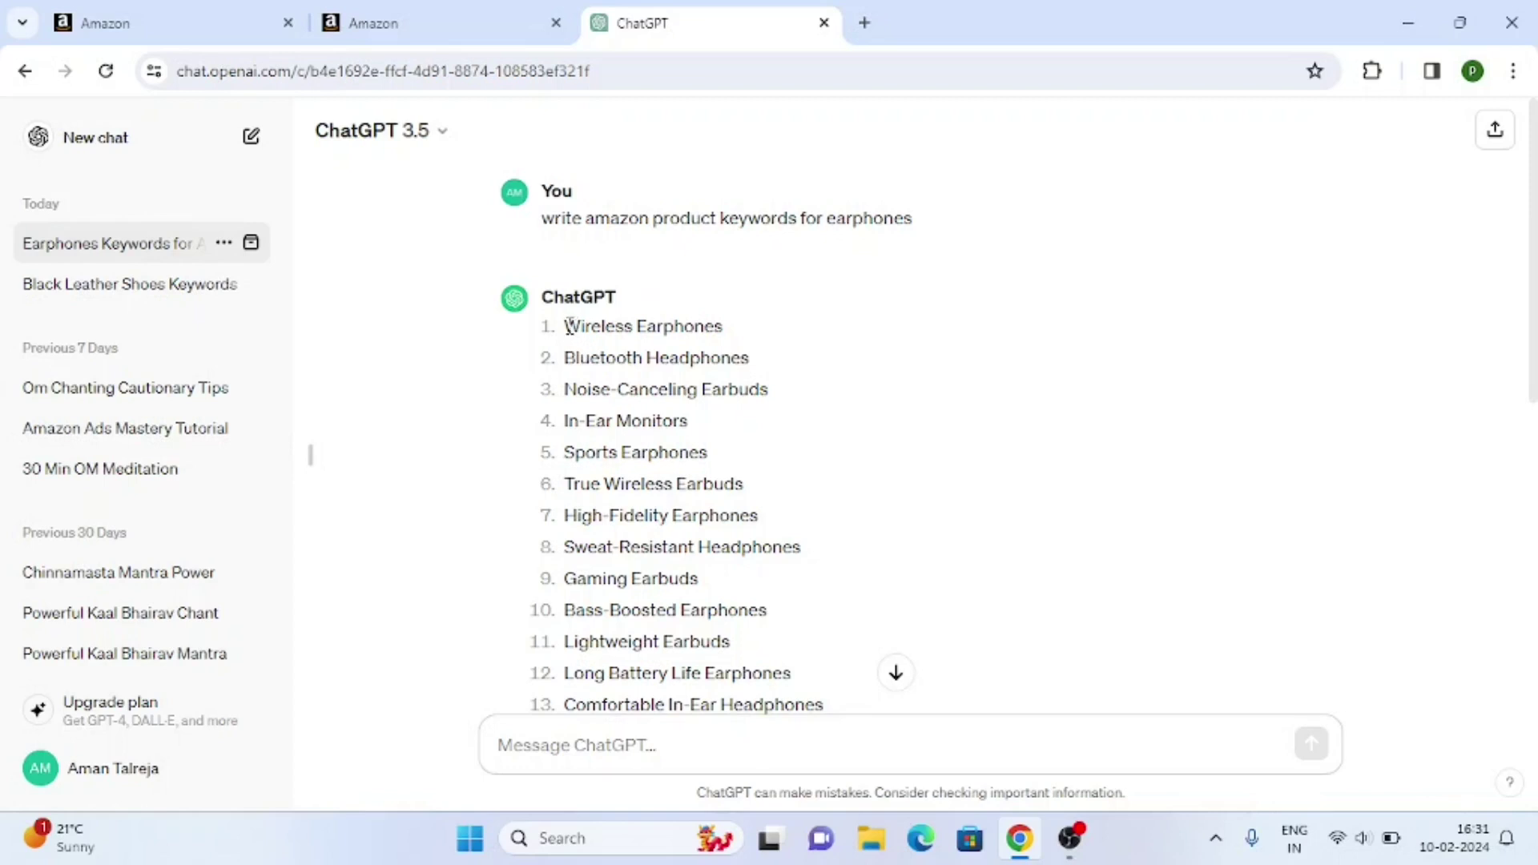
drag(565, 326, 766, 331)
click(433, 9)
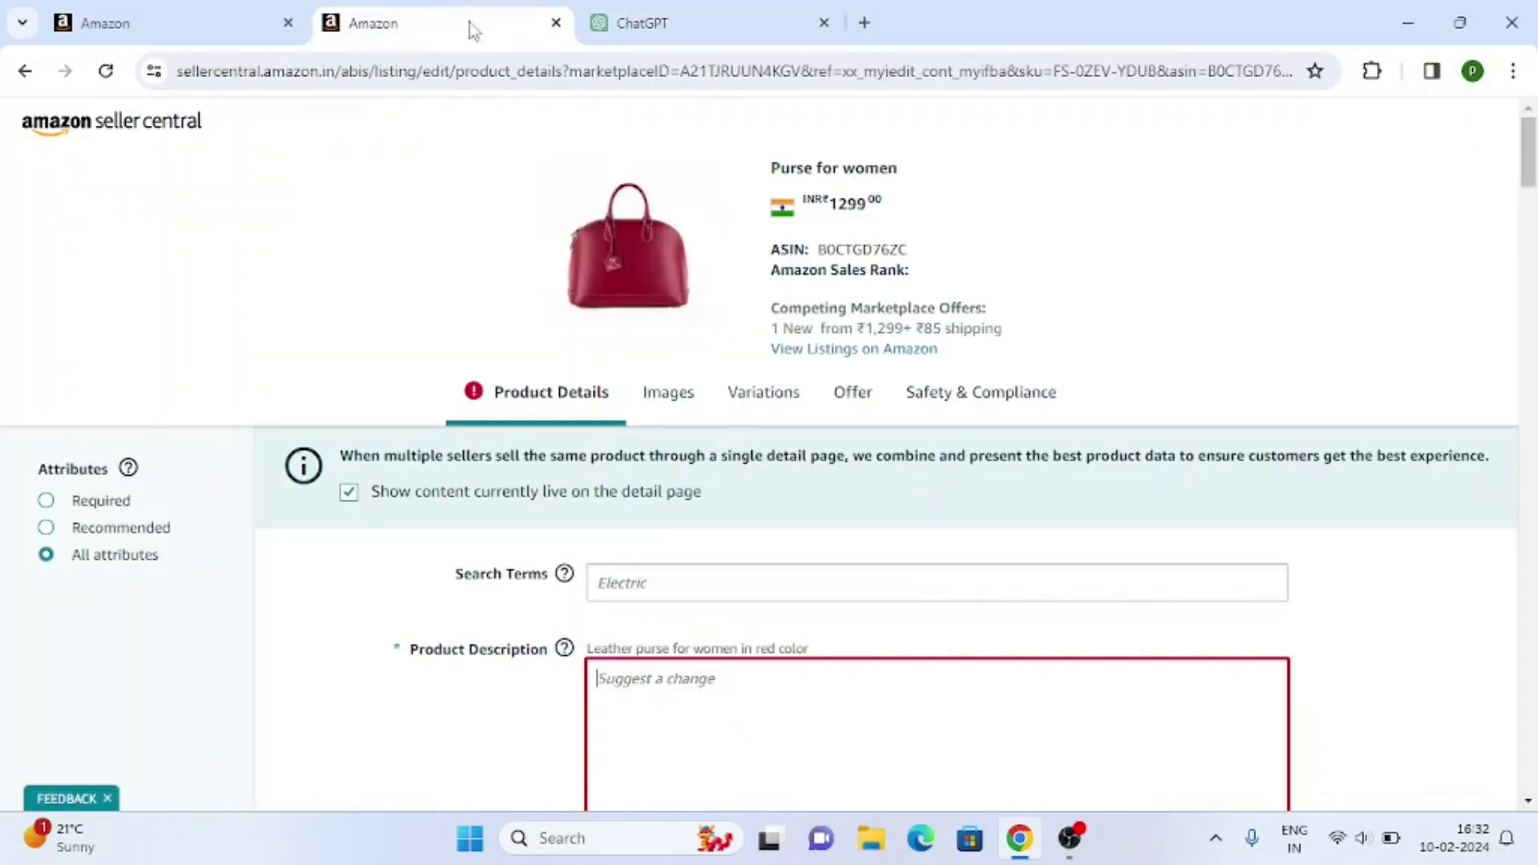
click(663, 587)
text(wireless earphones)
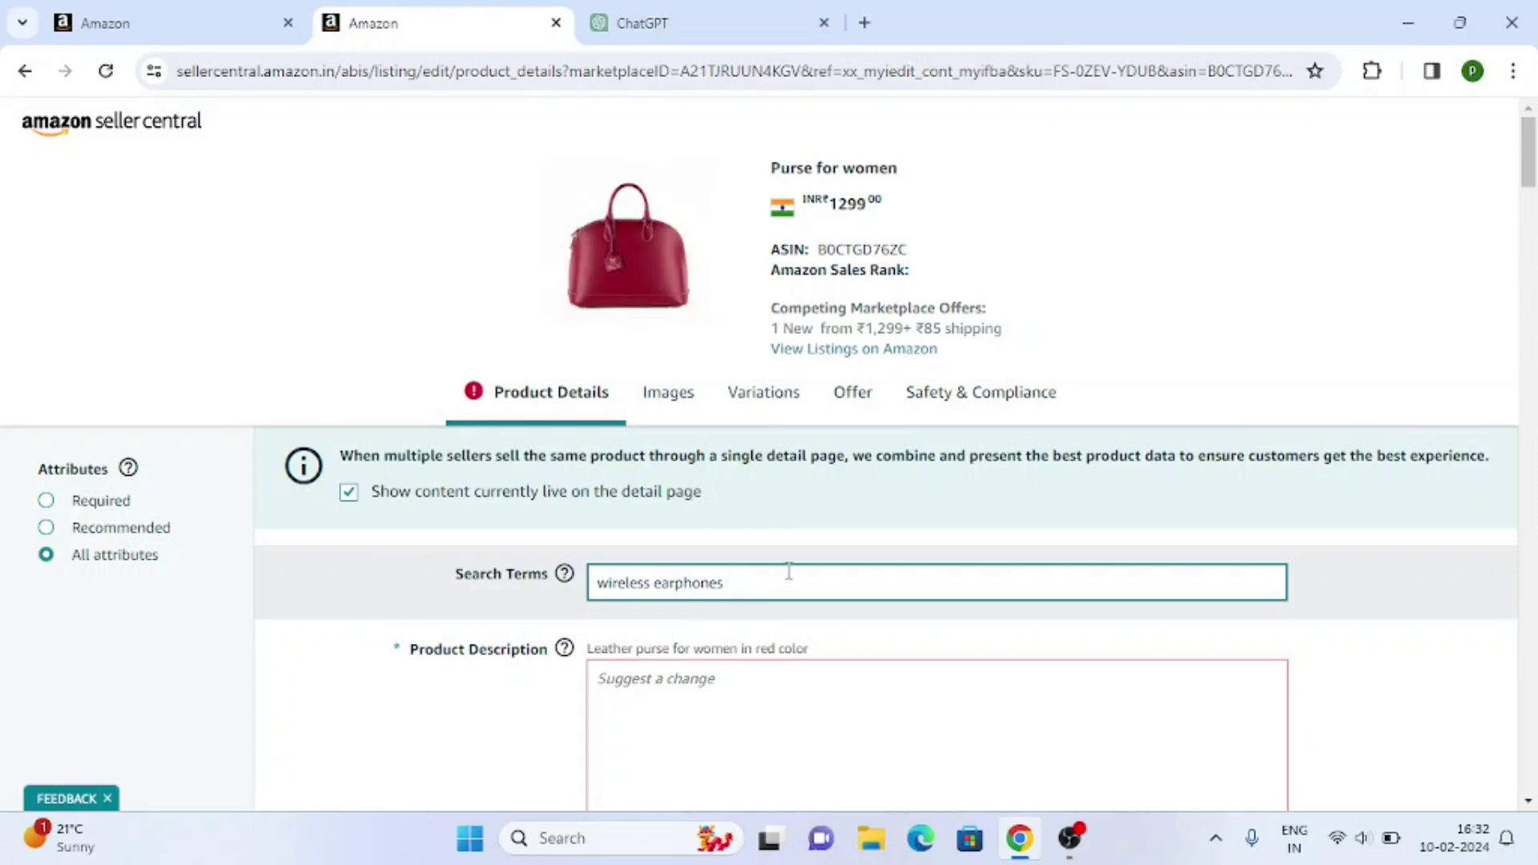
Check the ChatGPT keyword list again and add "noise cancelation" to the Search Terms in the Amazon listing
click(724, 13)
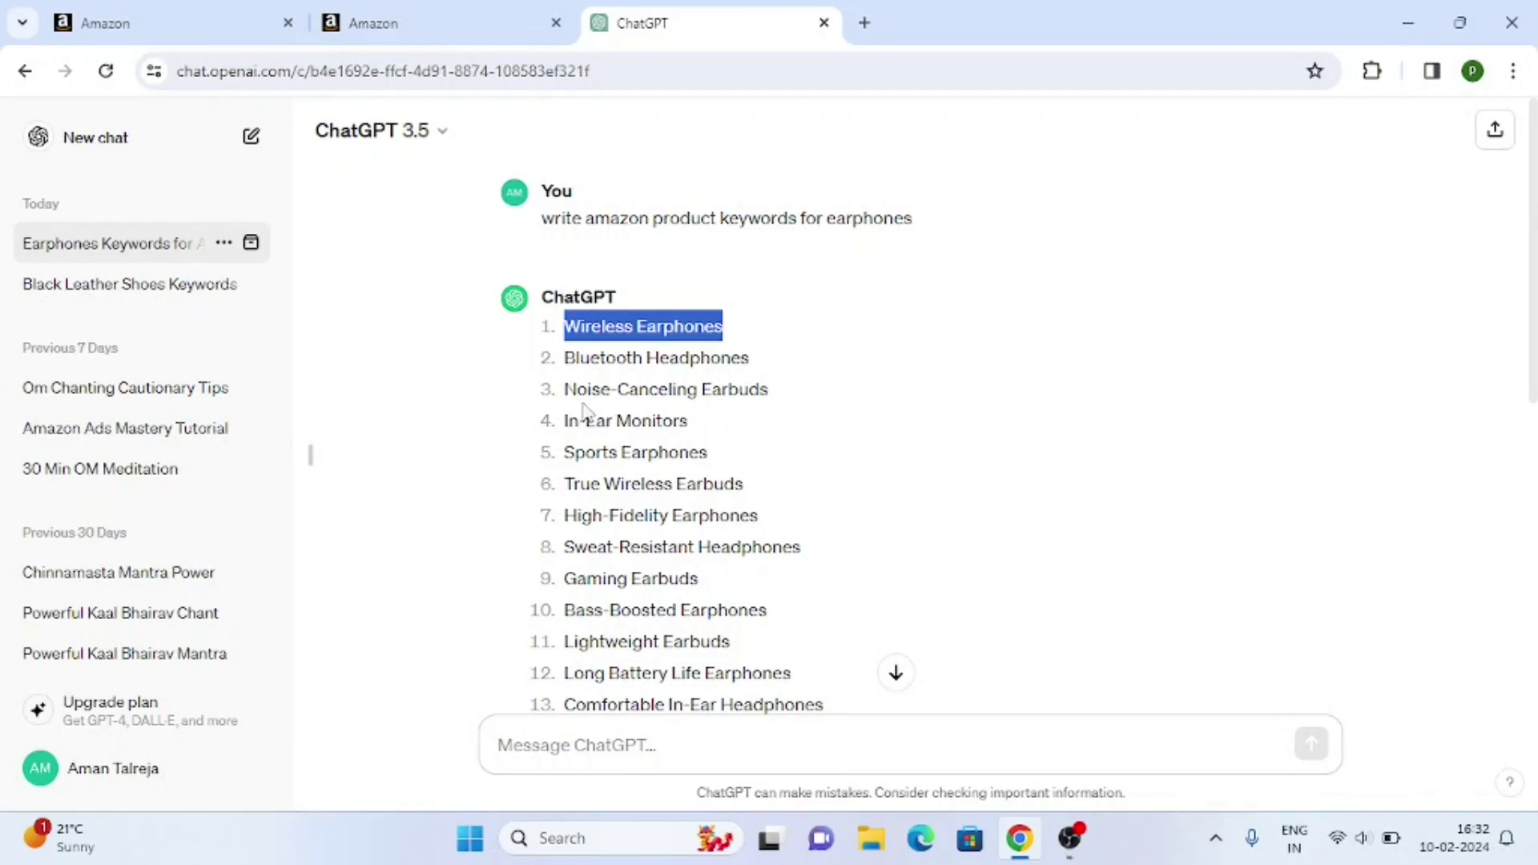
click(394, 25)
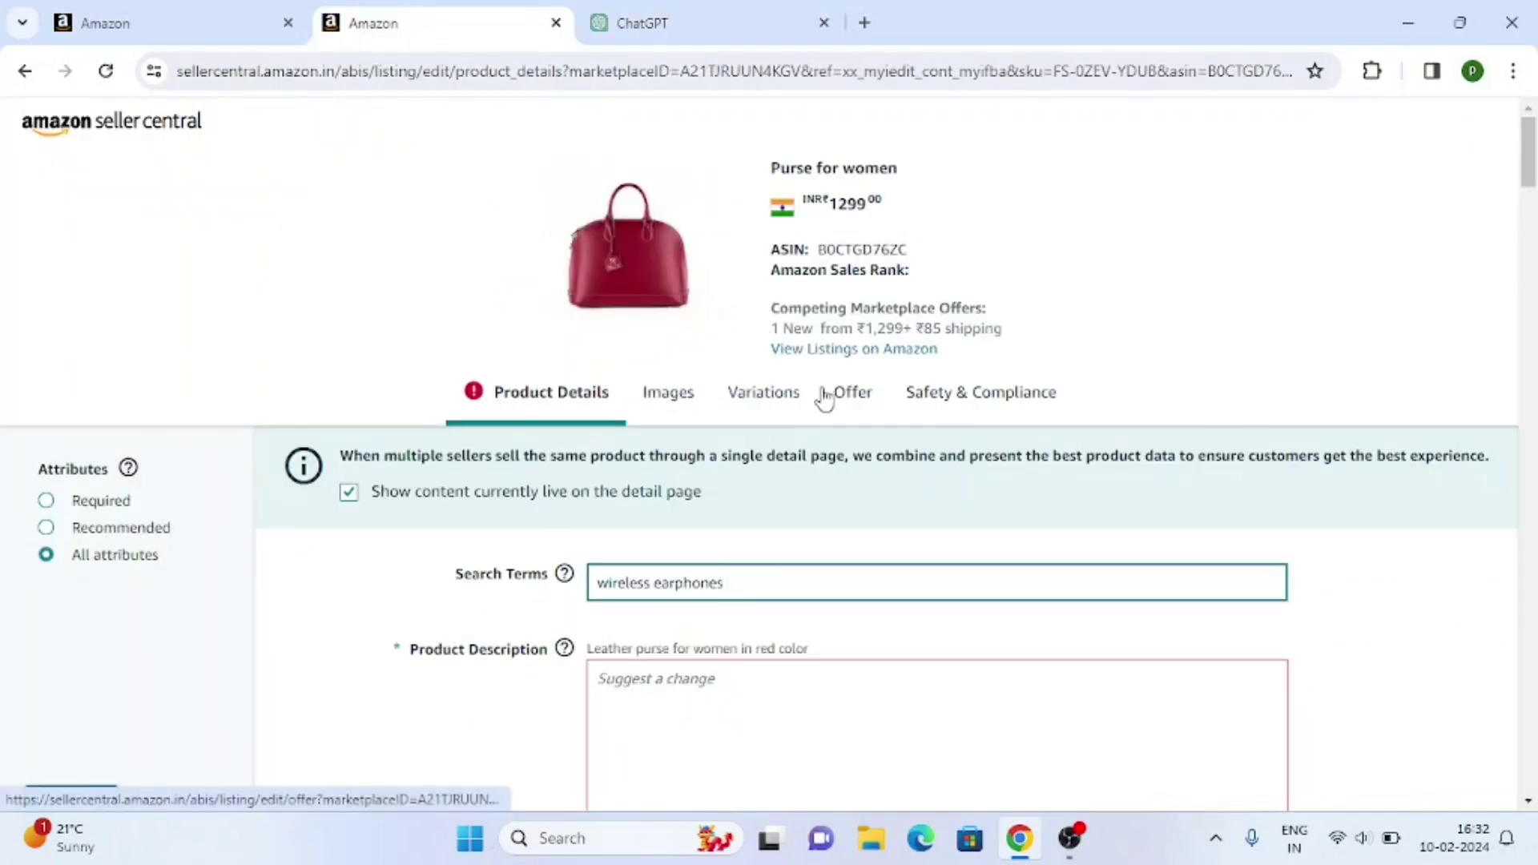
text(noise)
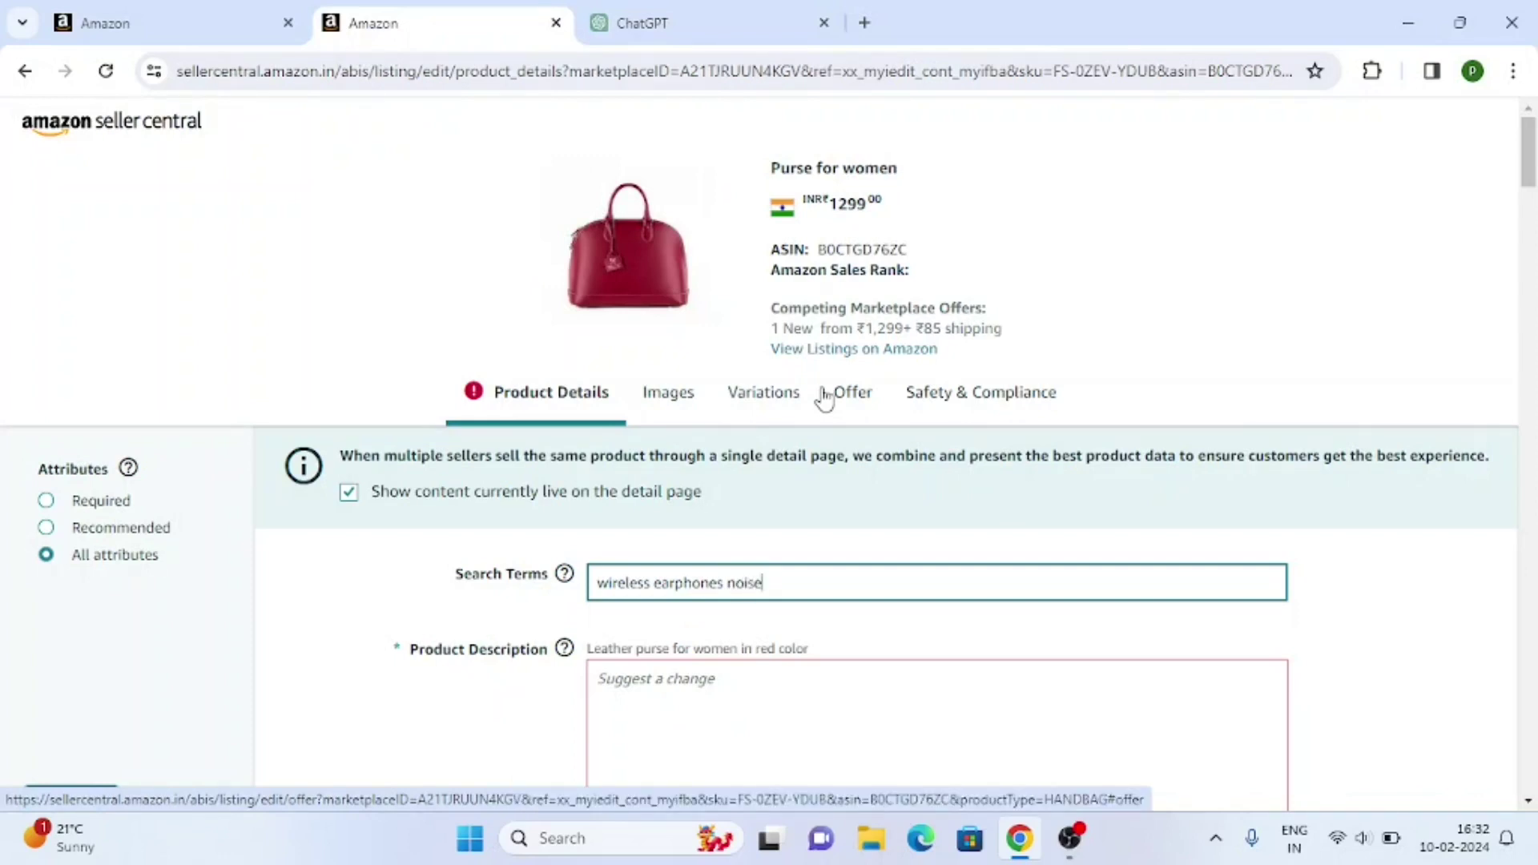
text( can)
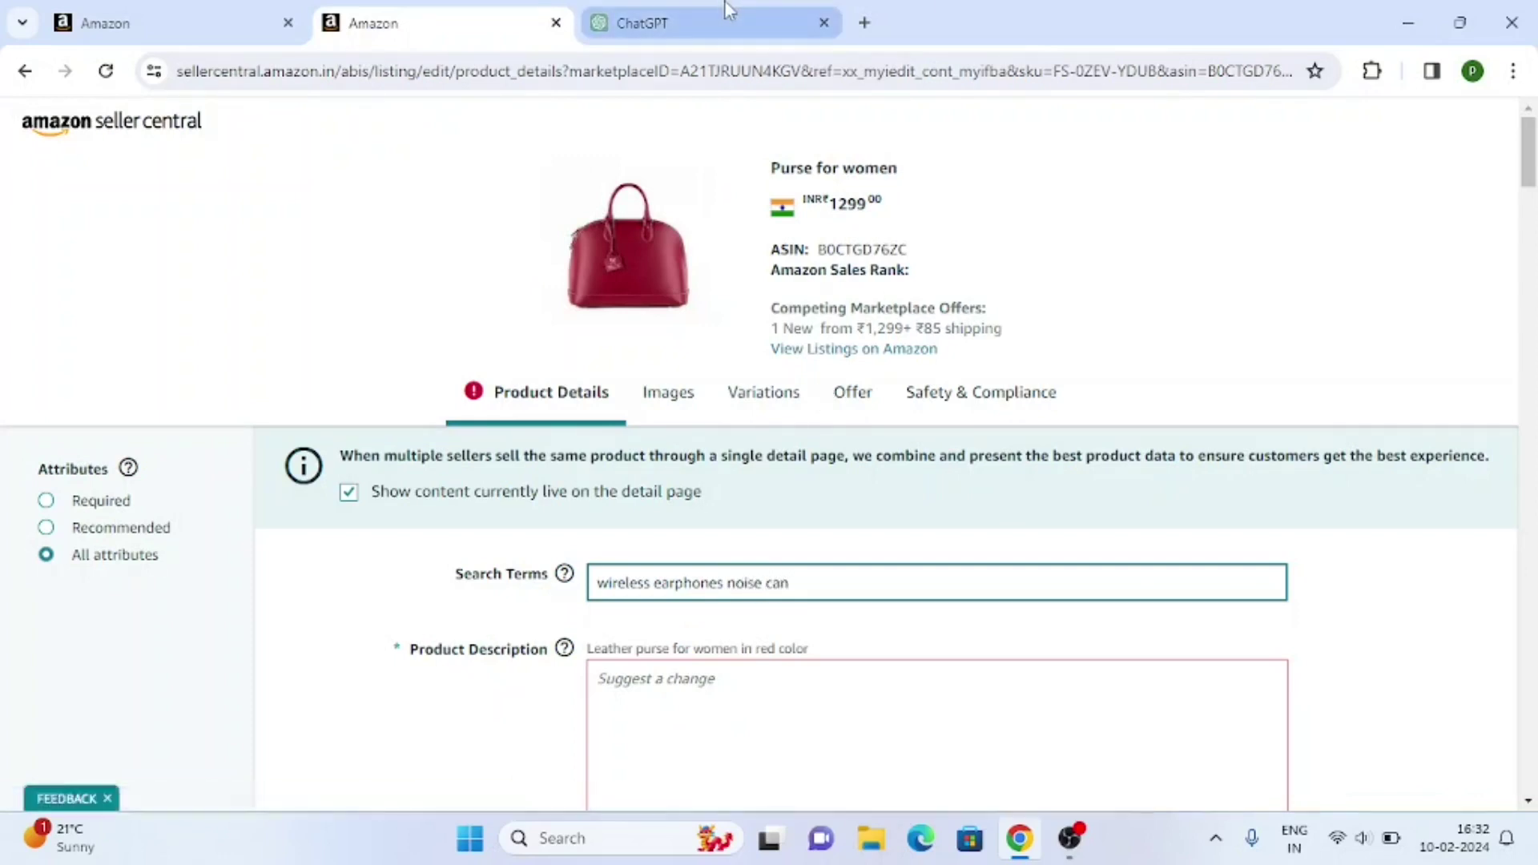
click(726, 23)
click(496, 11)
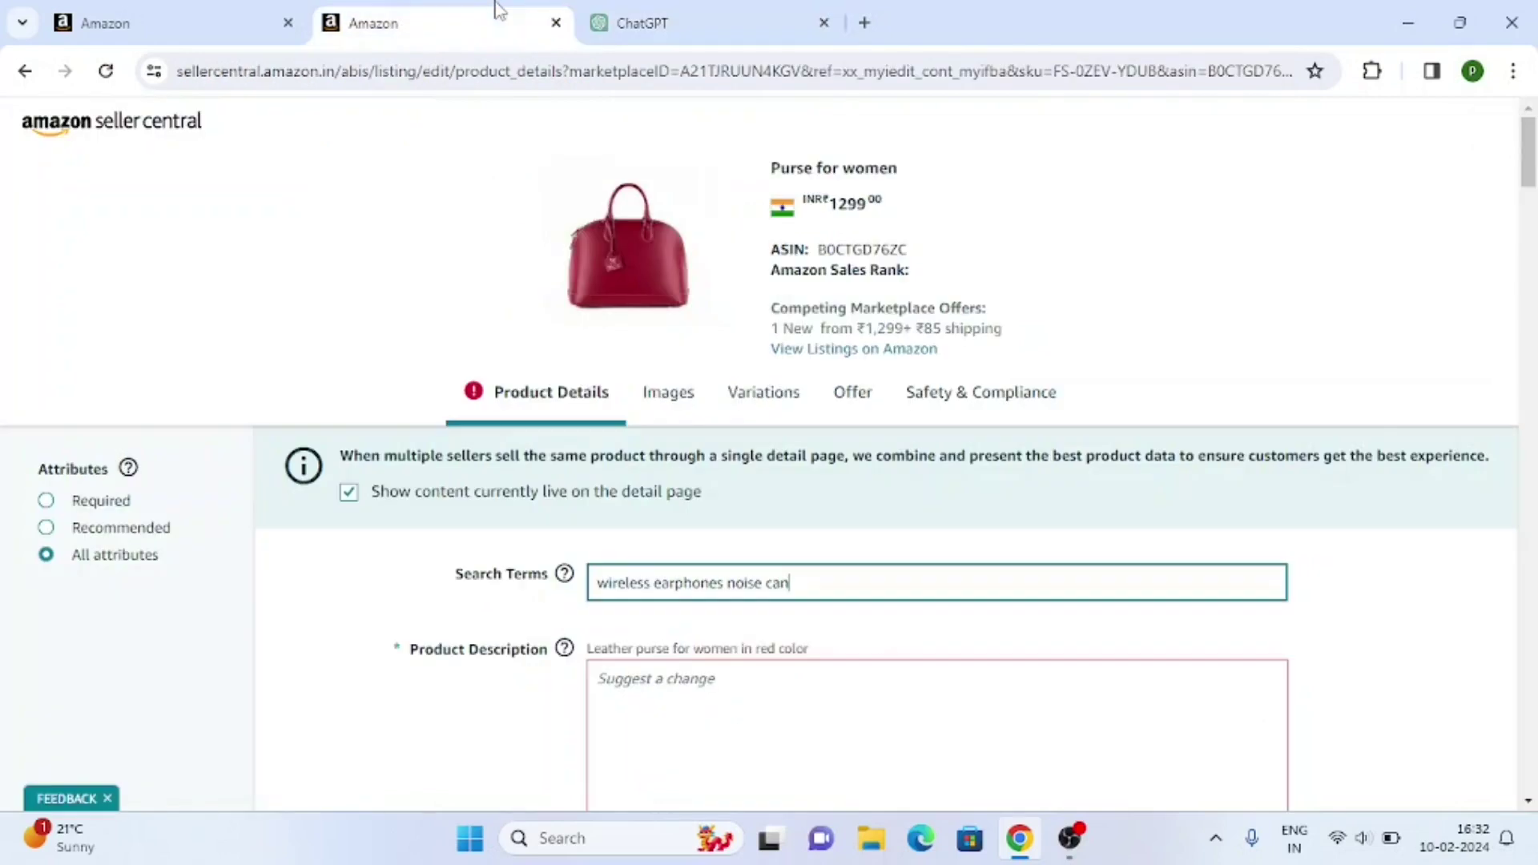
text(celation)
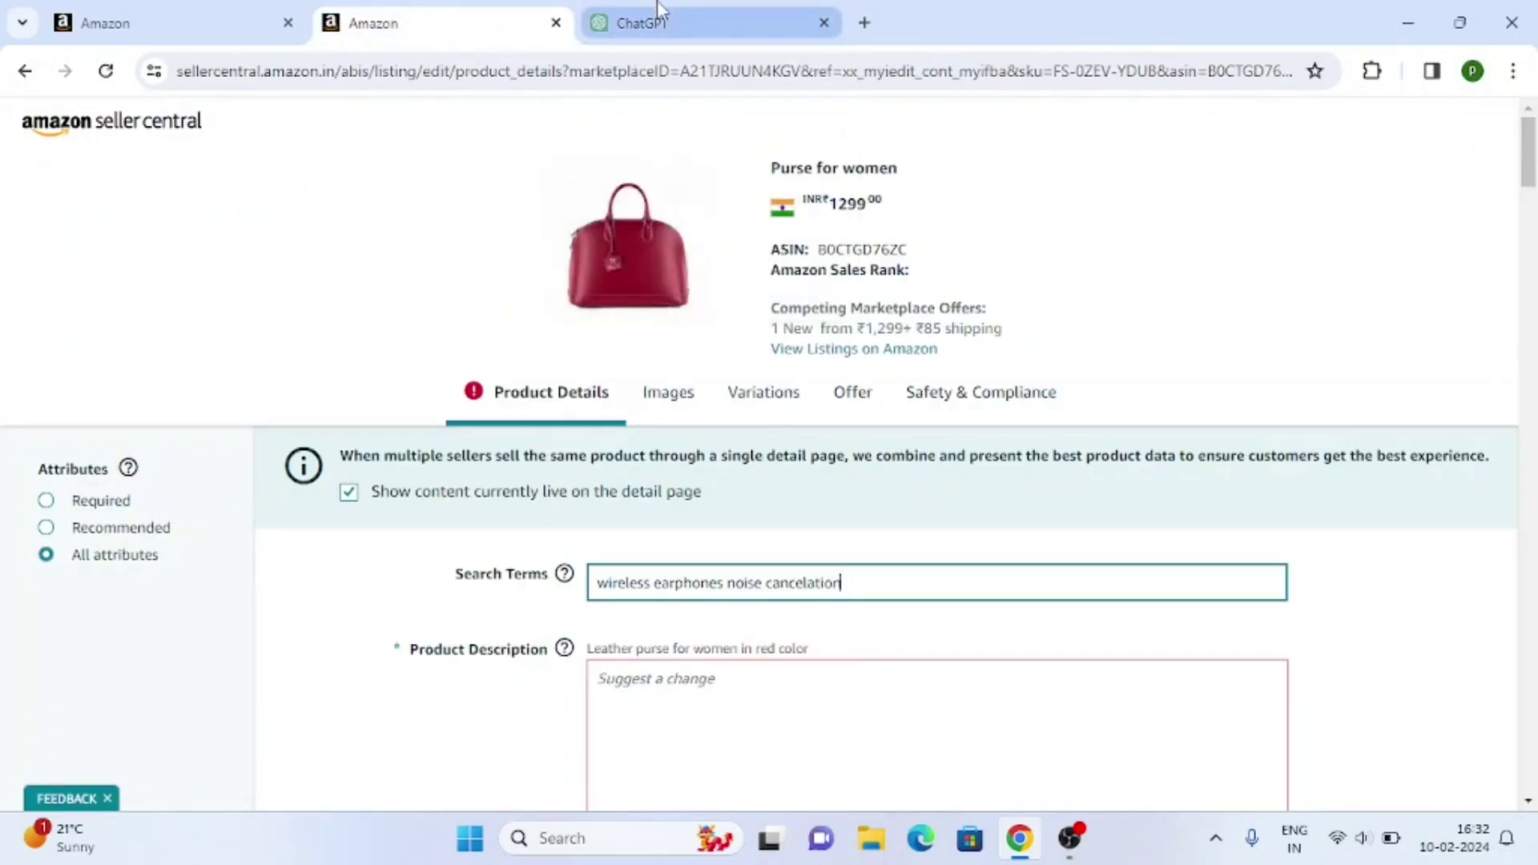
Check the ChatGPT keyword list again and append "gaming earbuds" to the Search Terms in the Amazon listing
click(711, 11)
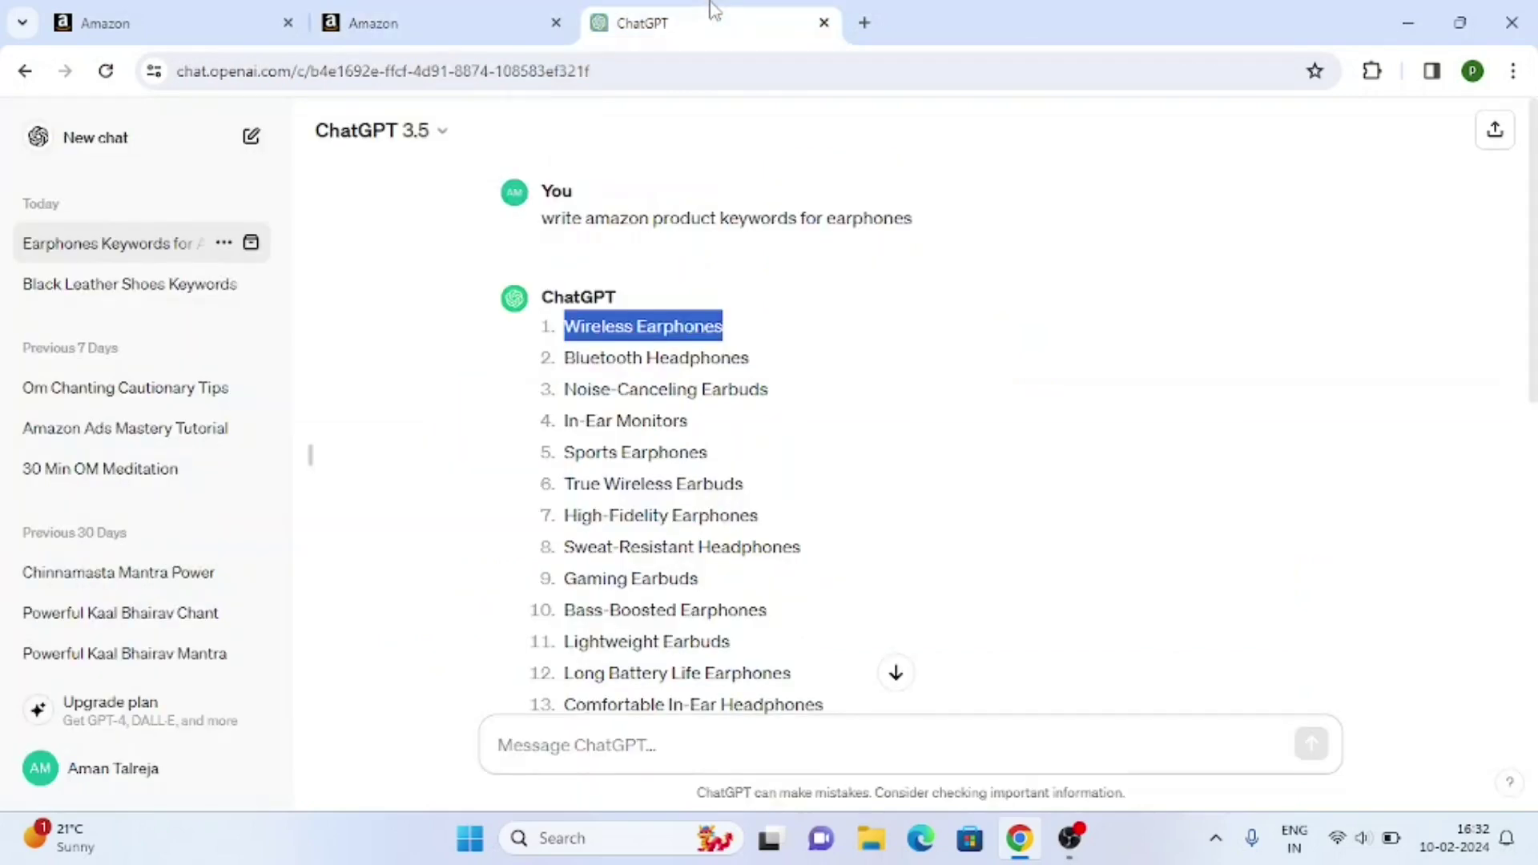
click(461, 11)
click(685, 18)
key(ctrl+shift+Tab)
text(g)
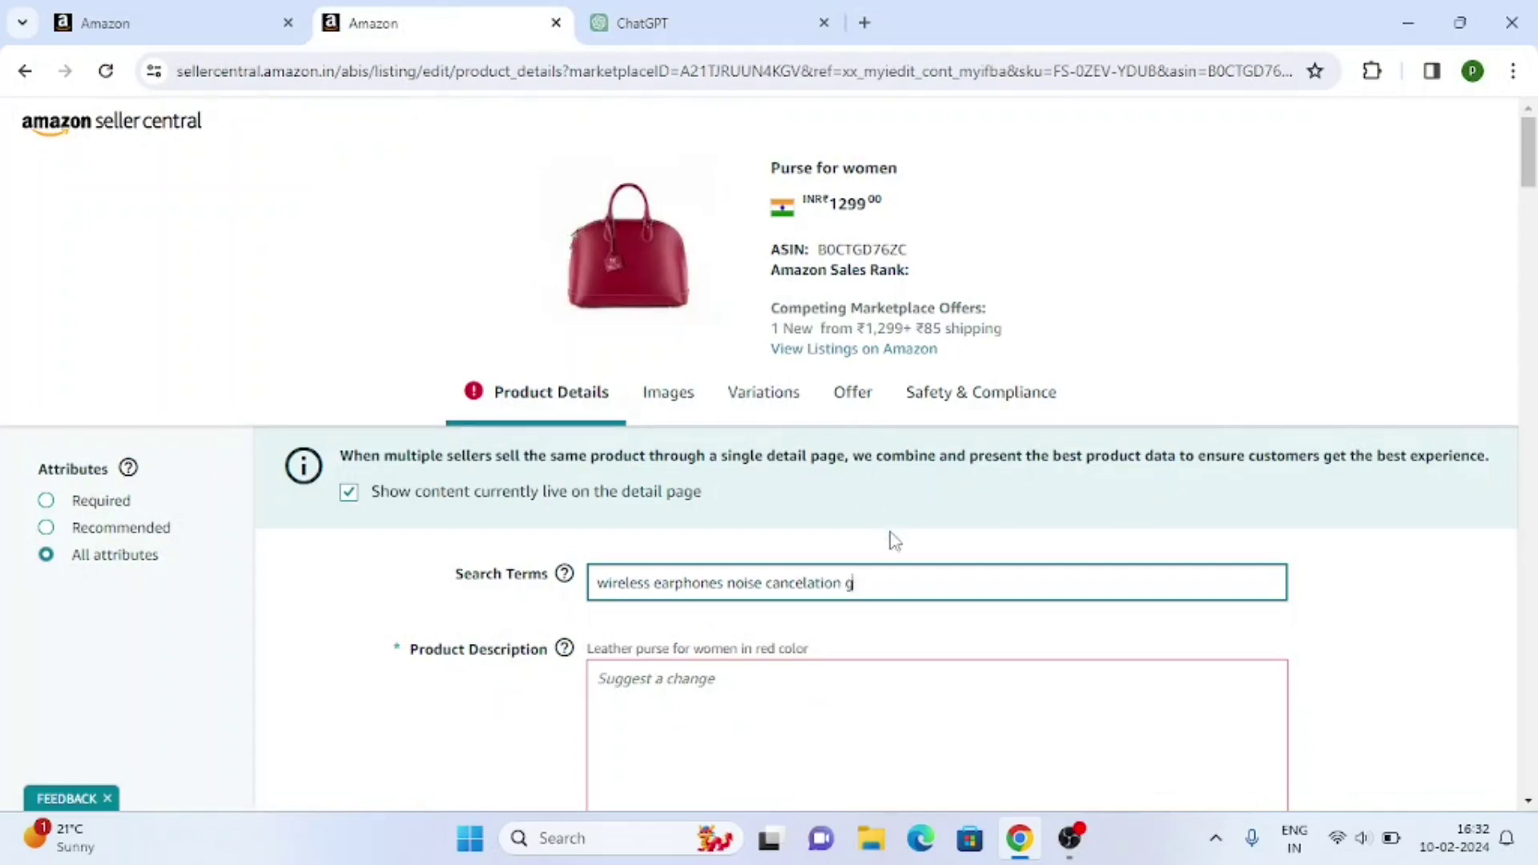
text(aming earbuds)
Look further down the ChatGPT keyword list and append "lightweight" to the Search Terms in the Amazon listing
click(744, 18)
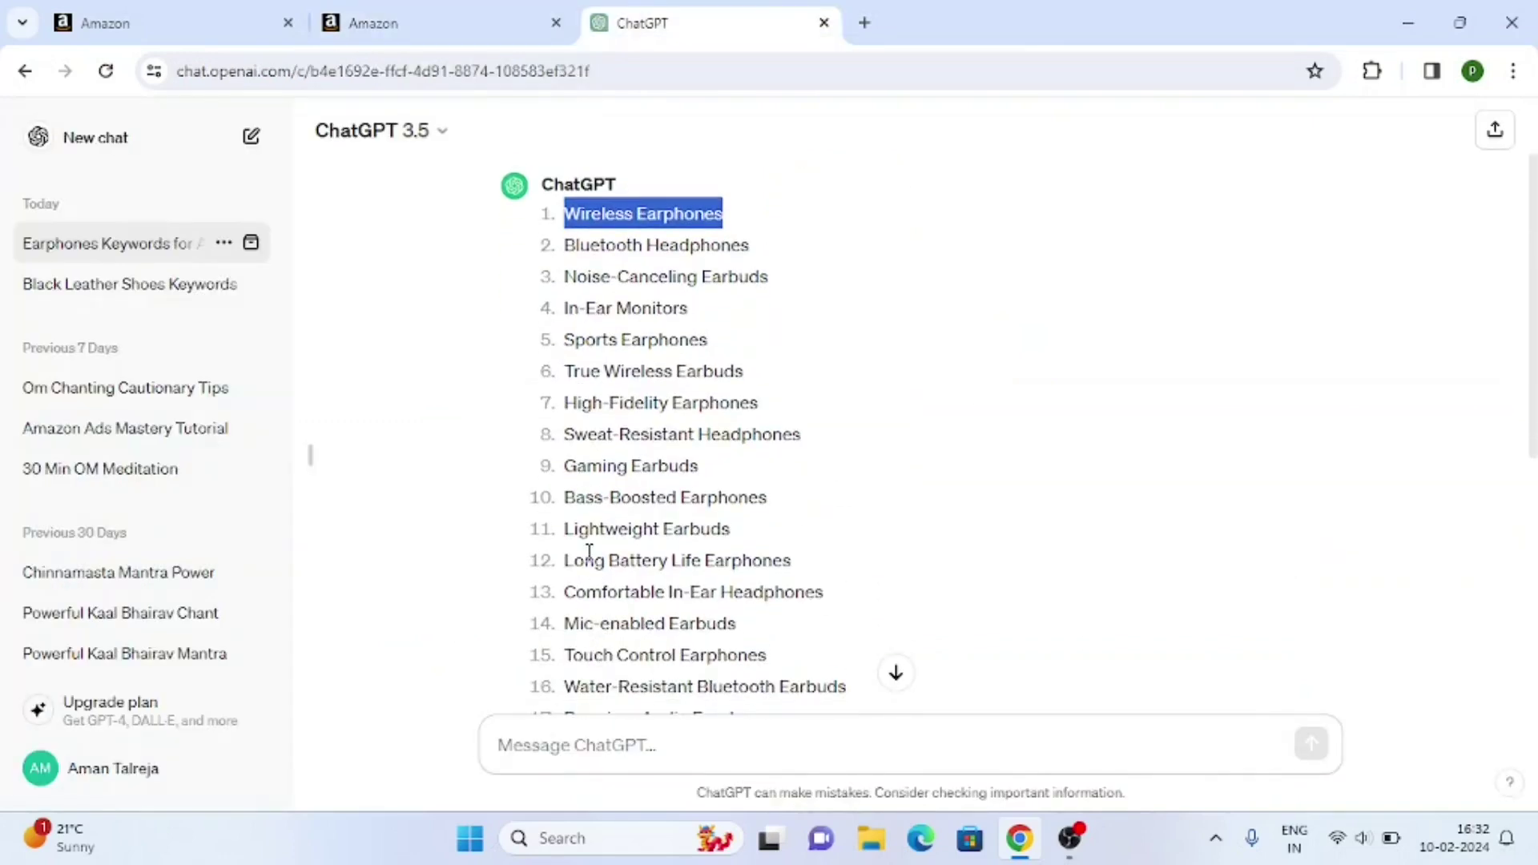
click(387, 20)
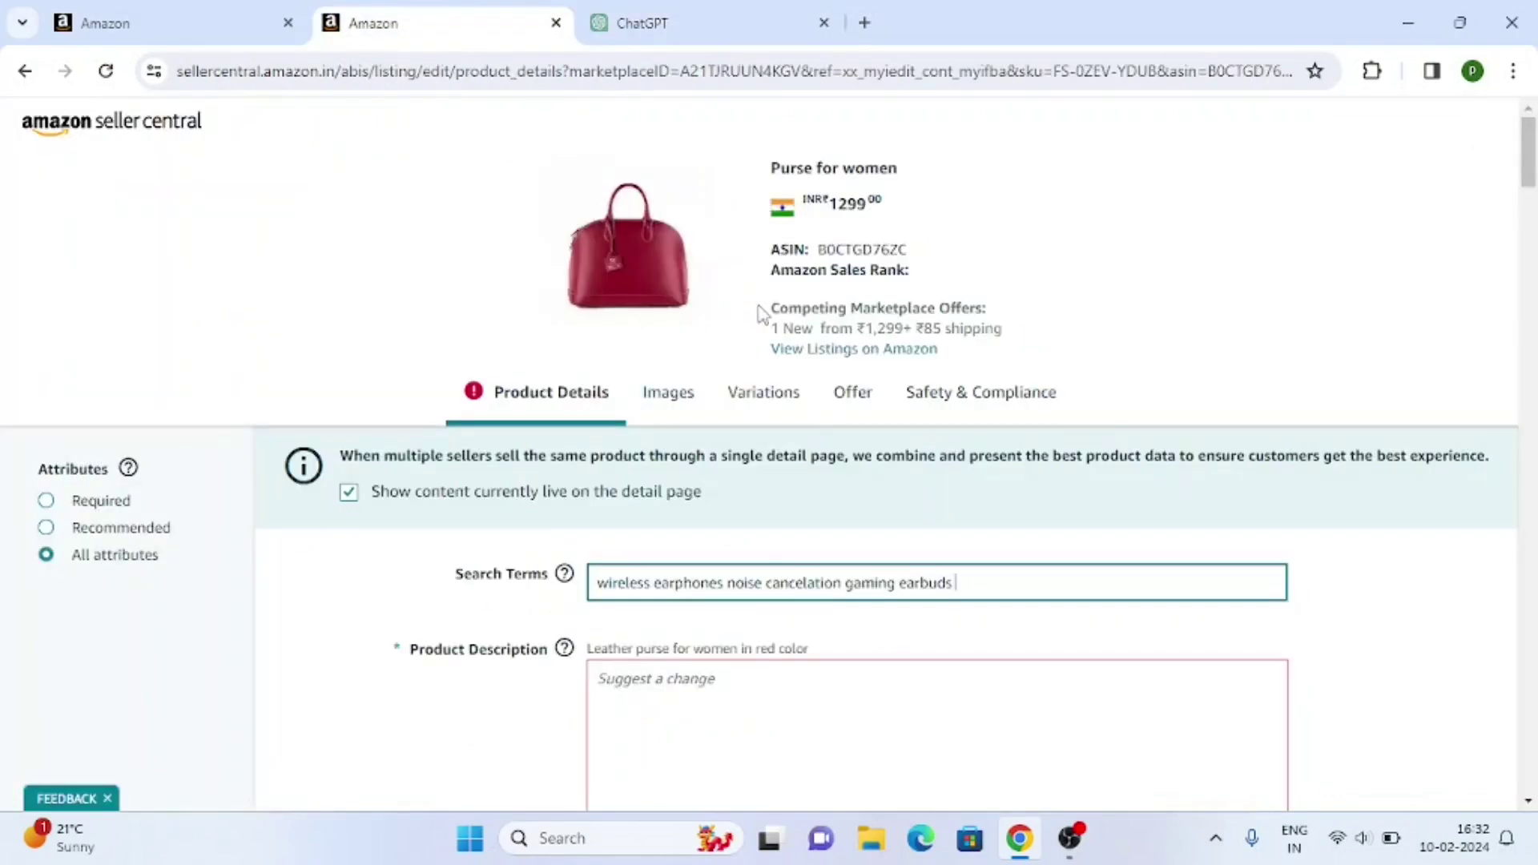
text(lightweight)
Review more of the ChatGPT earphone keywords and append "comfor" to the listing's Search Terms
click(685, 9)
scroll(727, 316, down, 3)
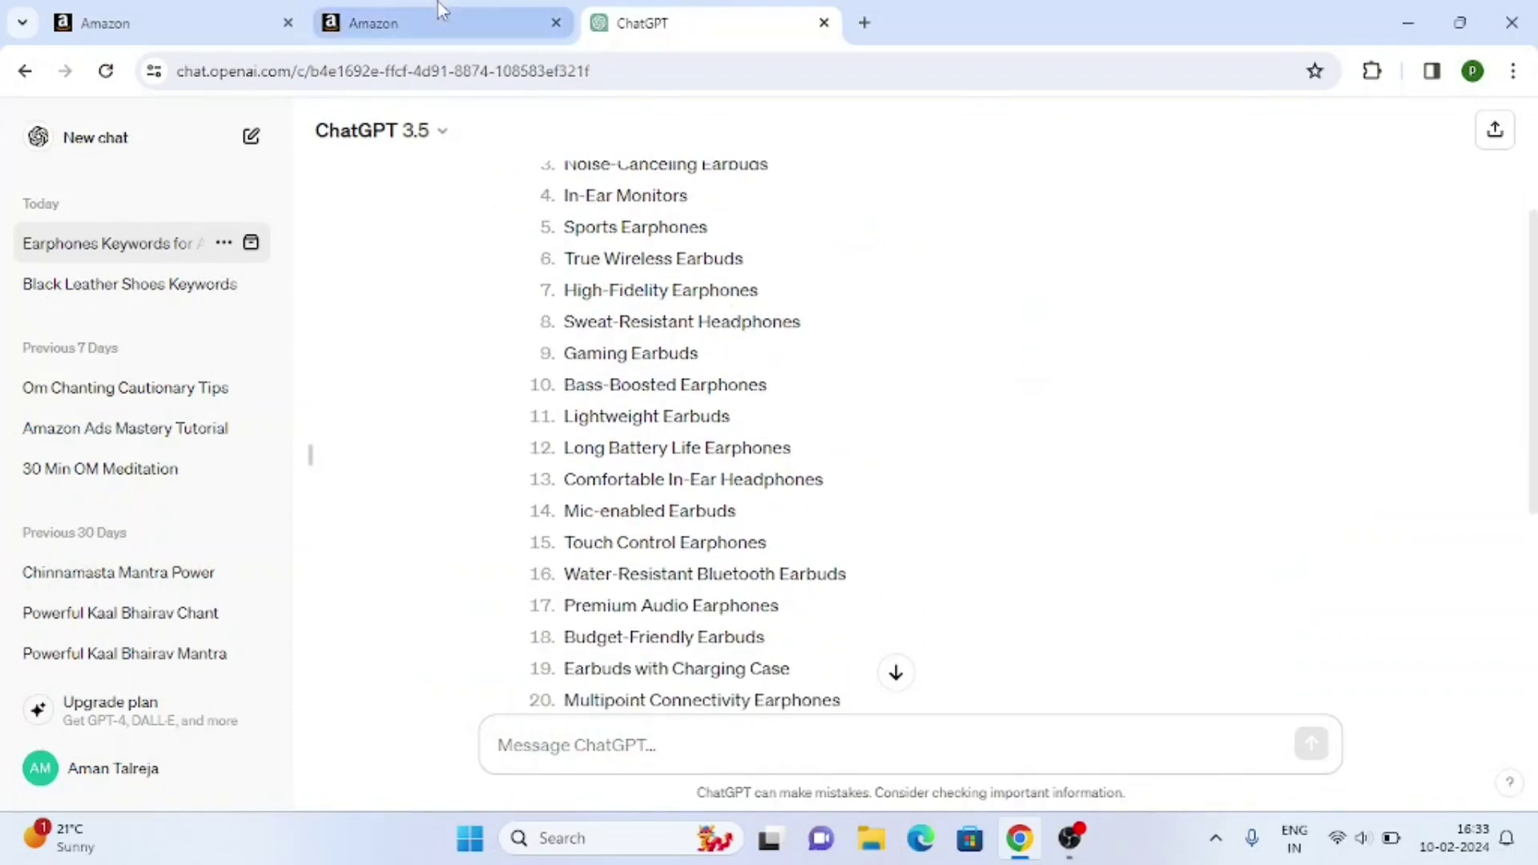
click(400, 22)
text(comfor)
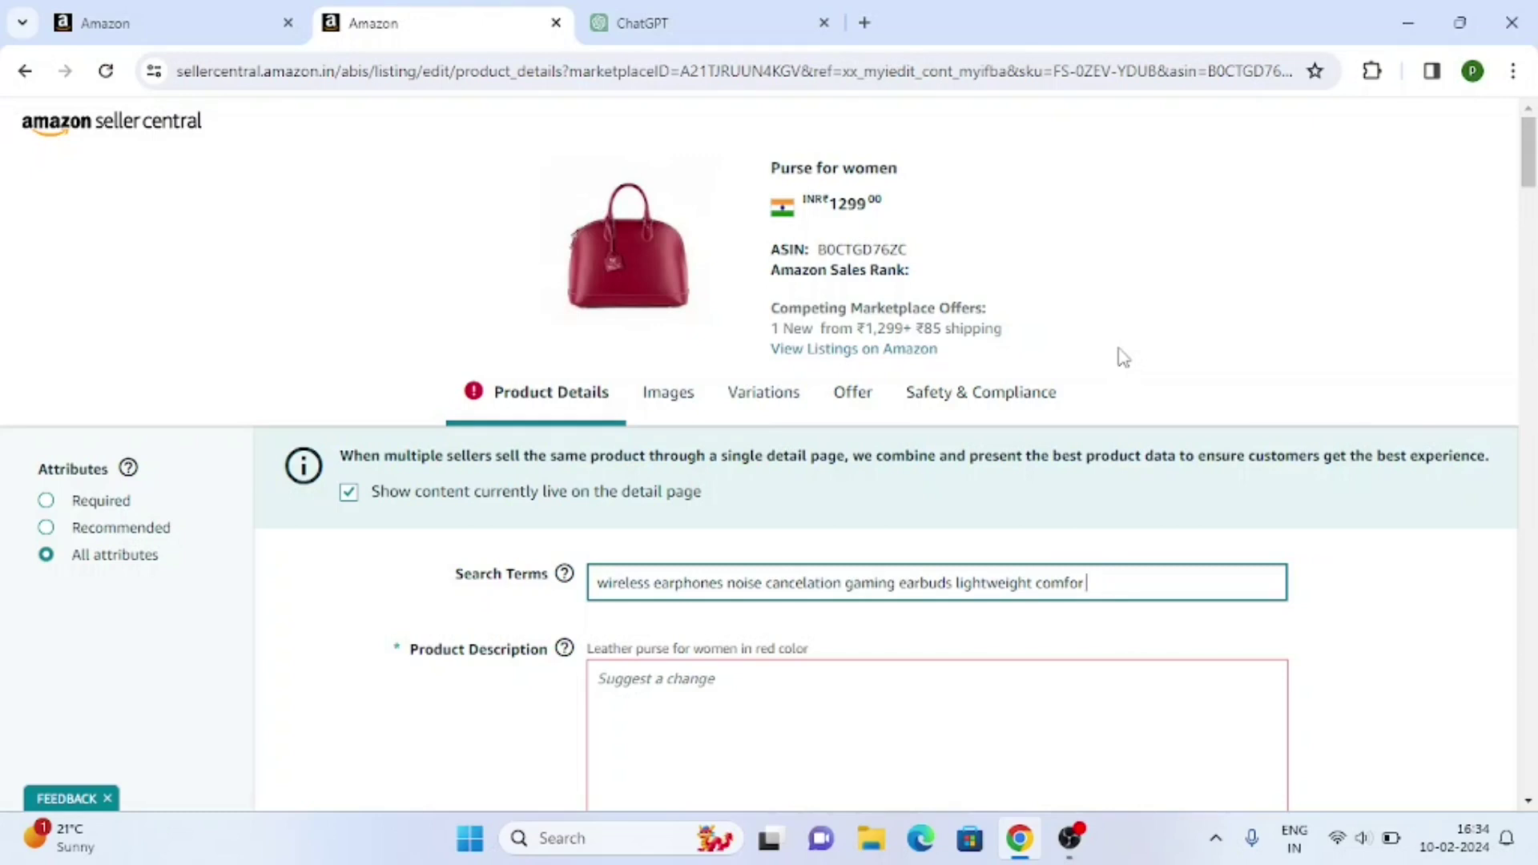
text(/)
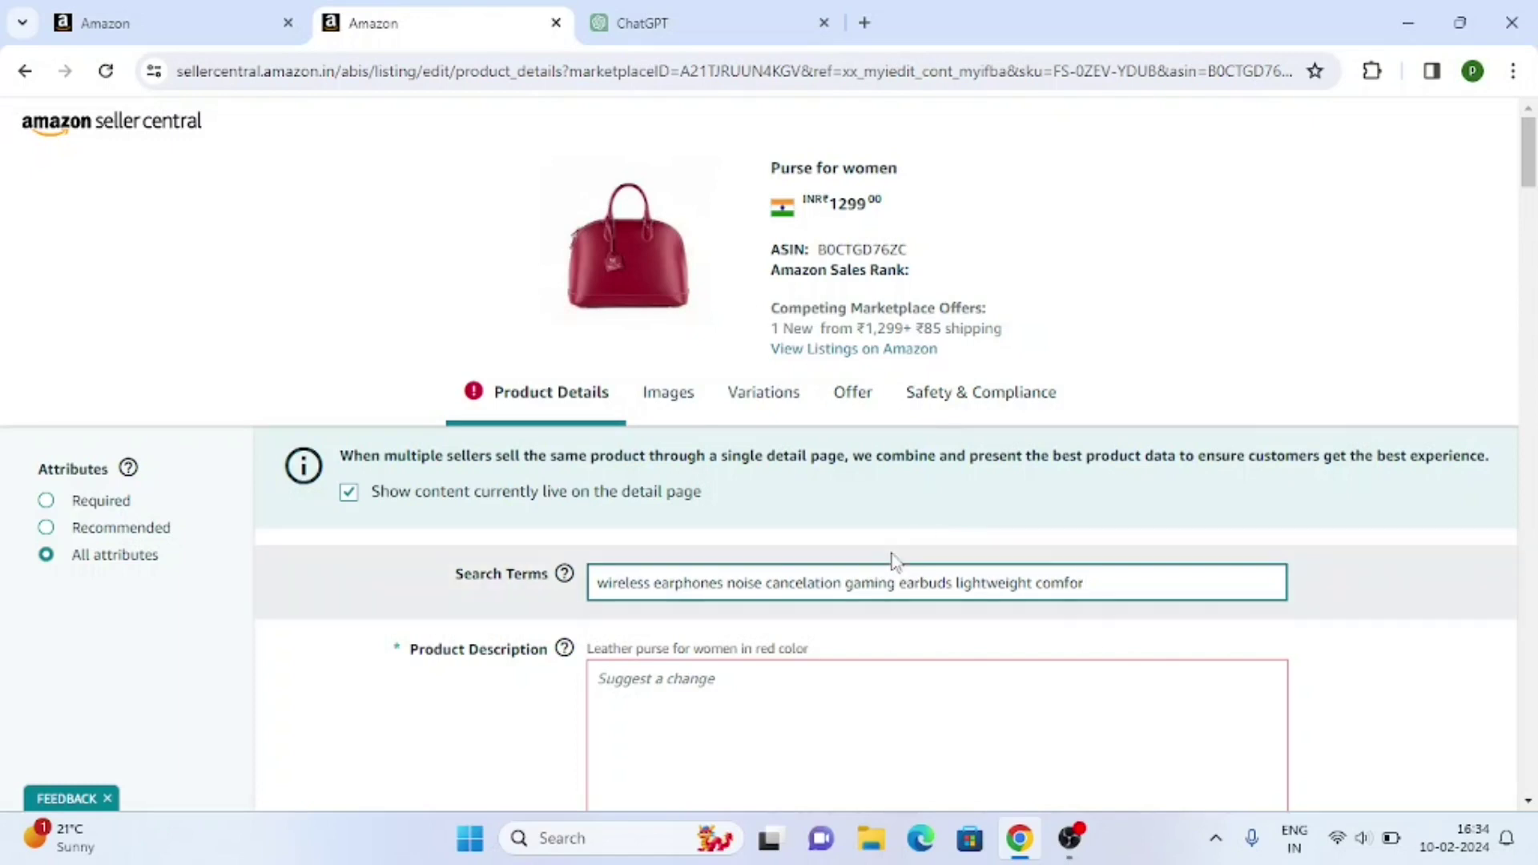
Look through the remaining product detail attributes down to the save option, and return to the Search Terms
scroll(821, 571, down, 10)
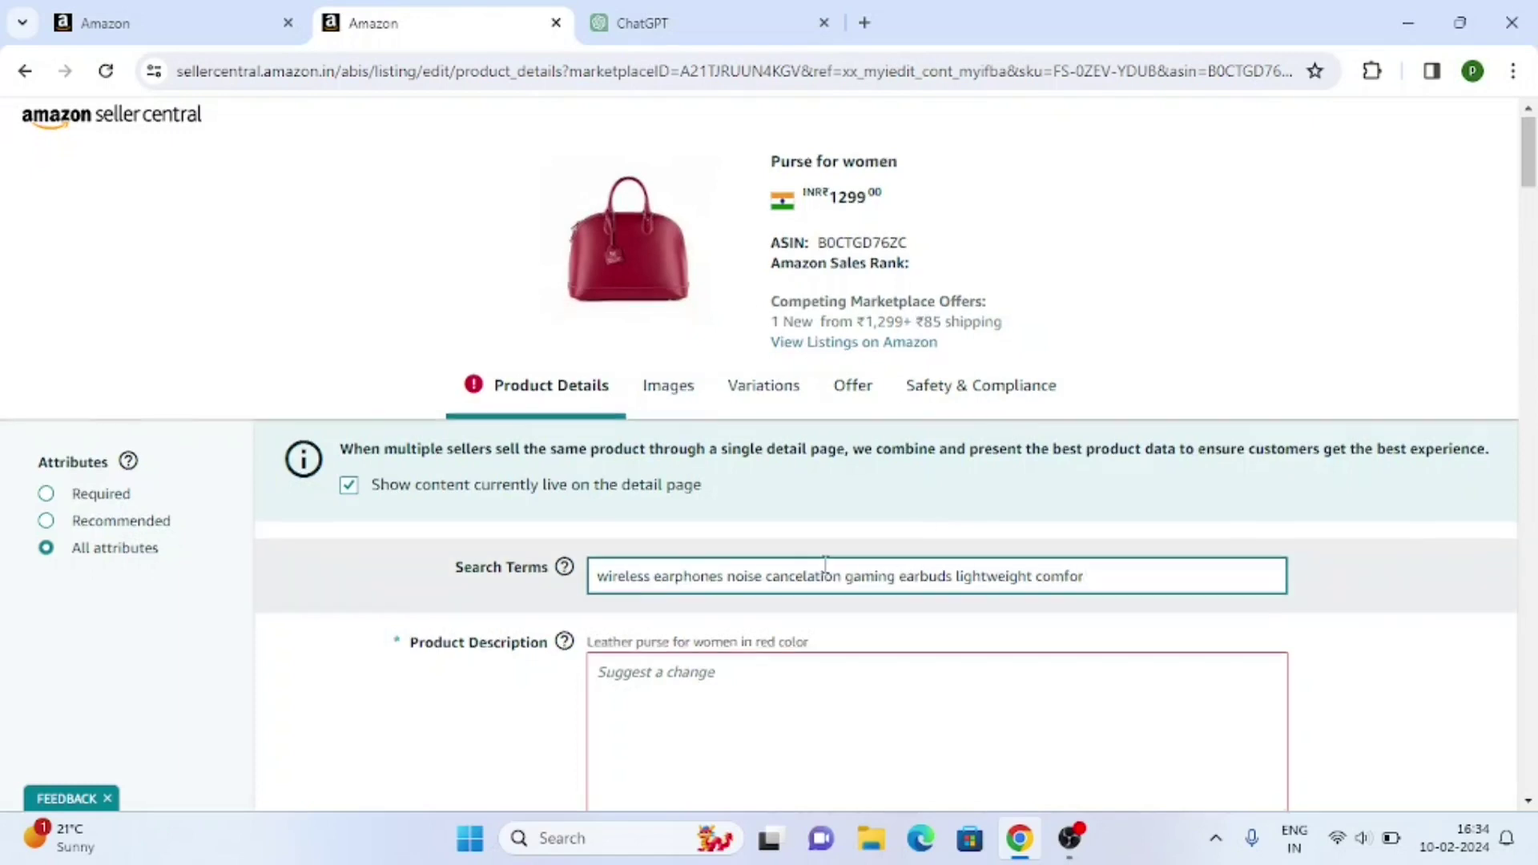
scroll(828, 574, down, 20)
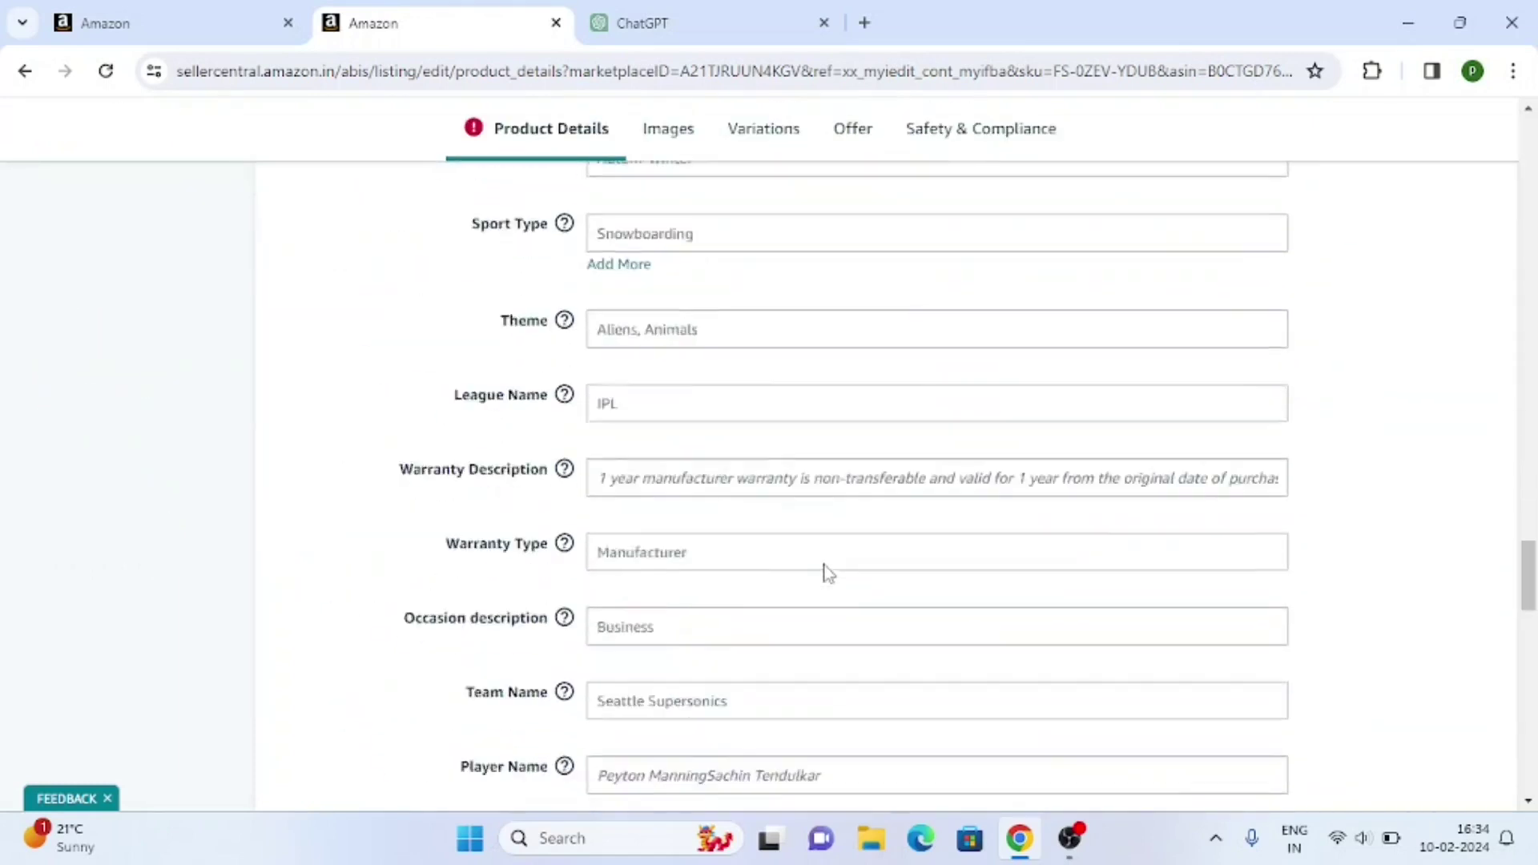
scroll(827, 574, down, 15)
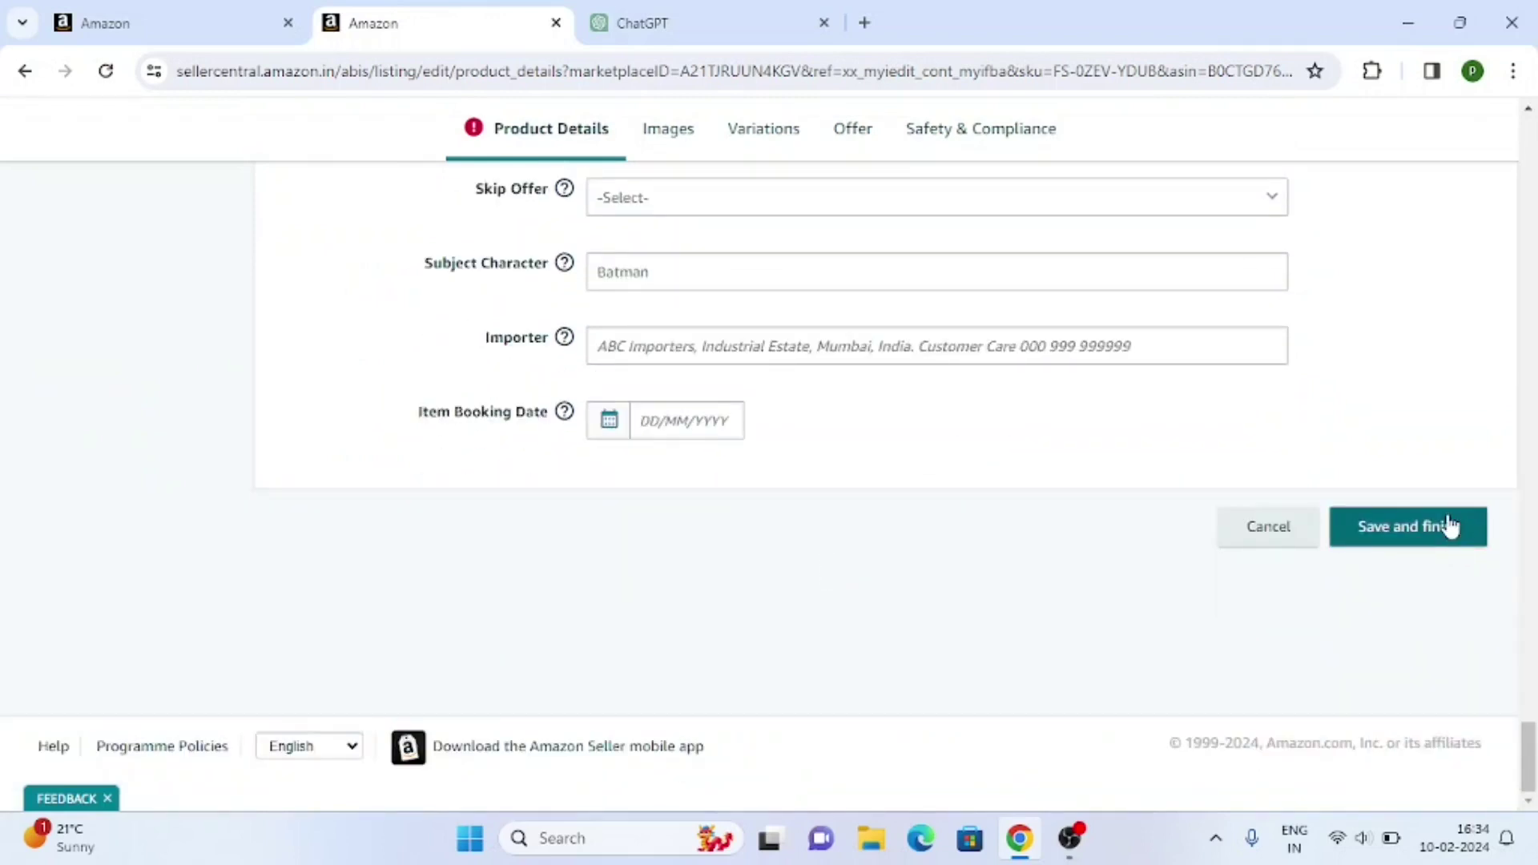
scroll(927, 470, up, 20)
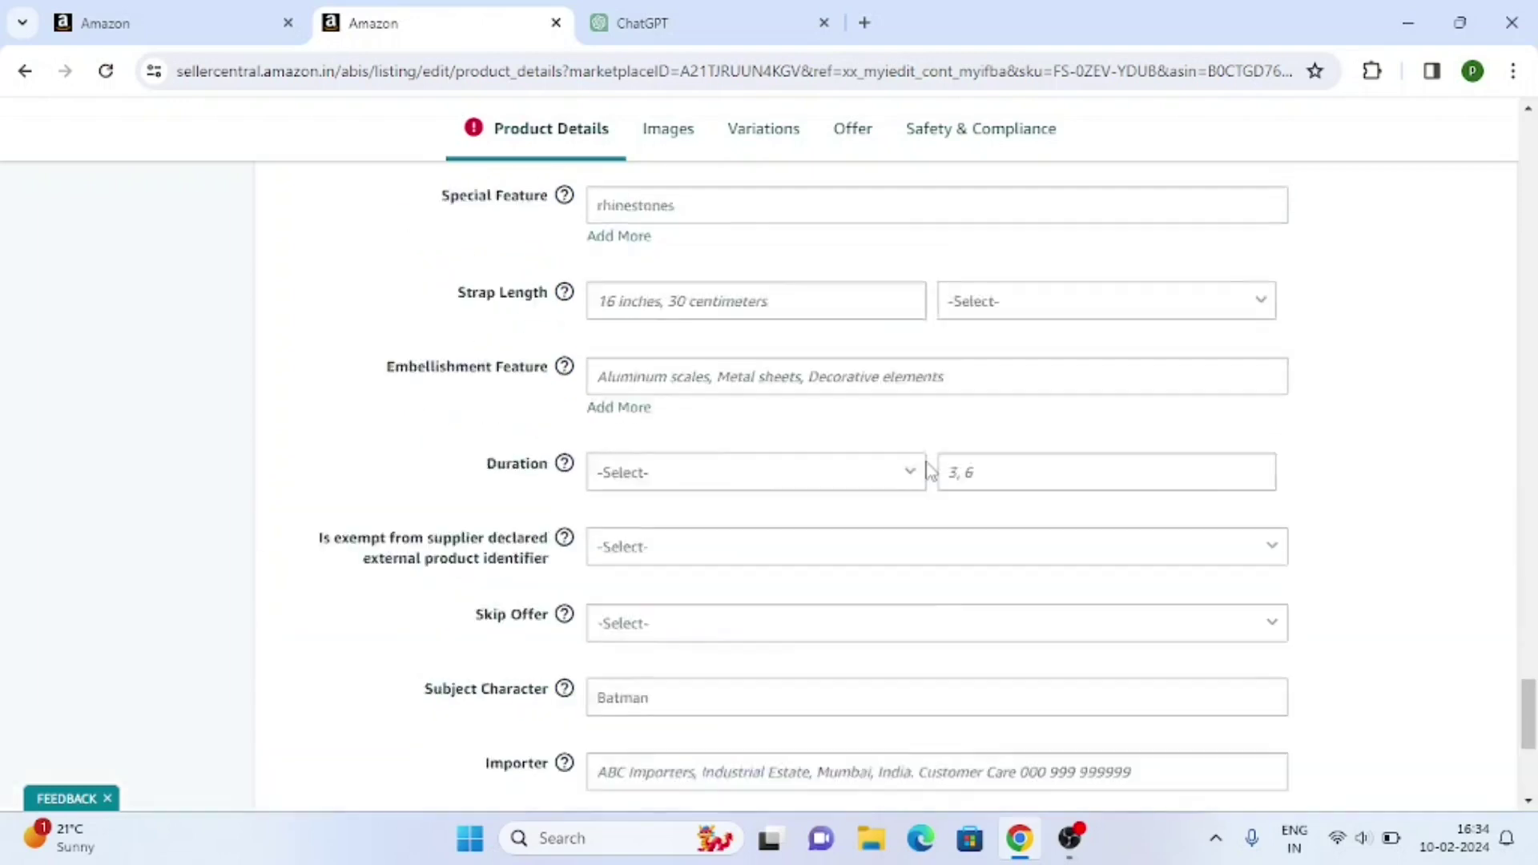
scroll(926, 470, up, 20)
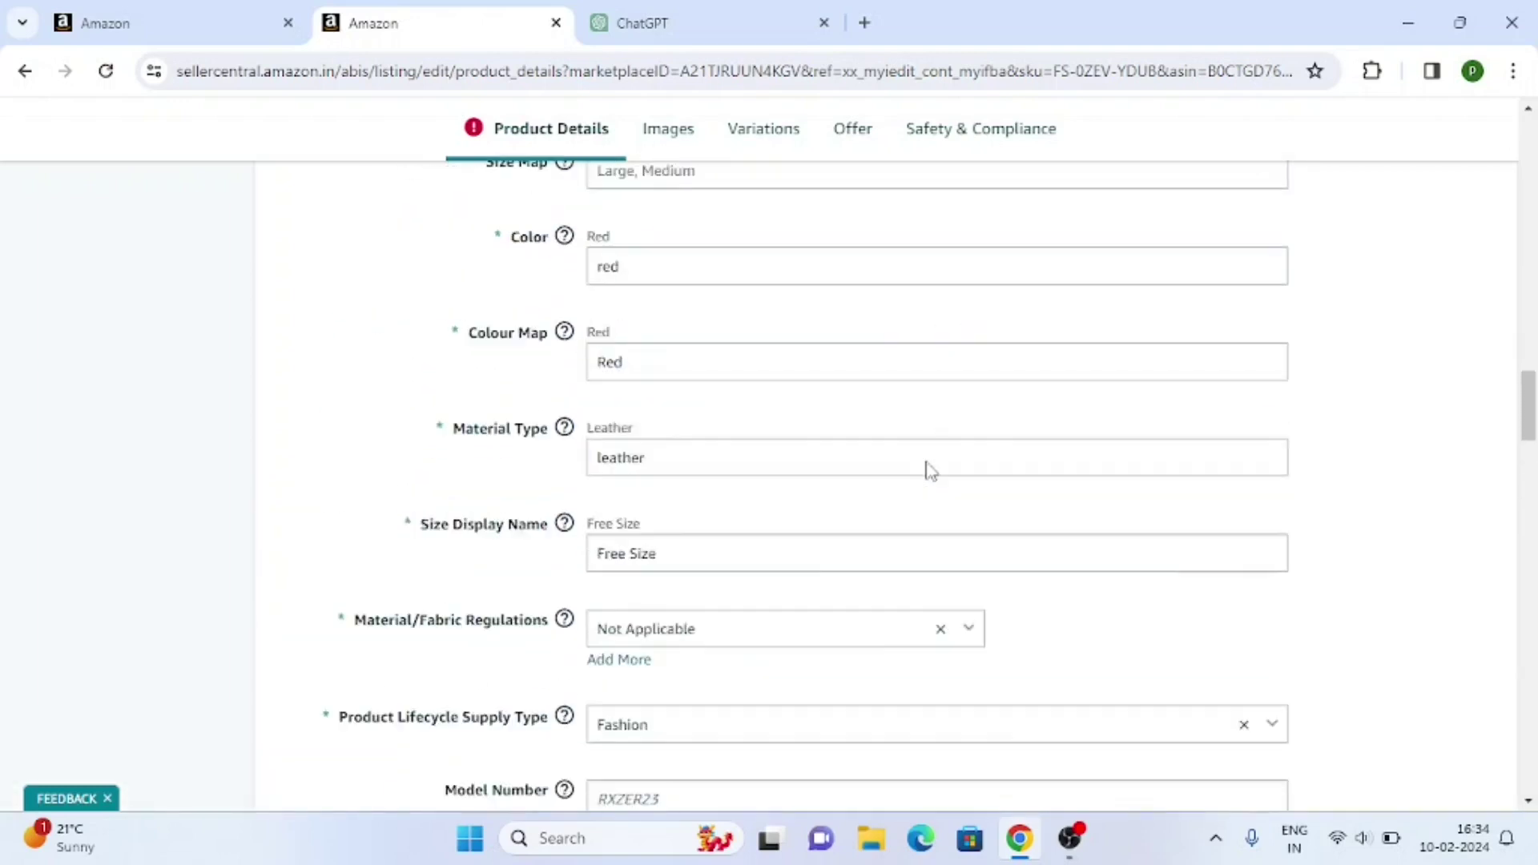
scroll(926, 470, up, 10)
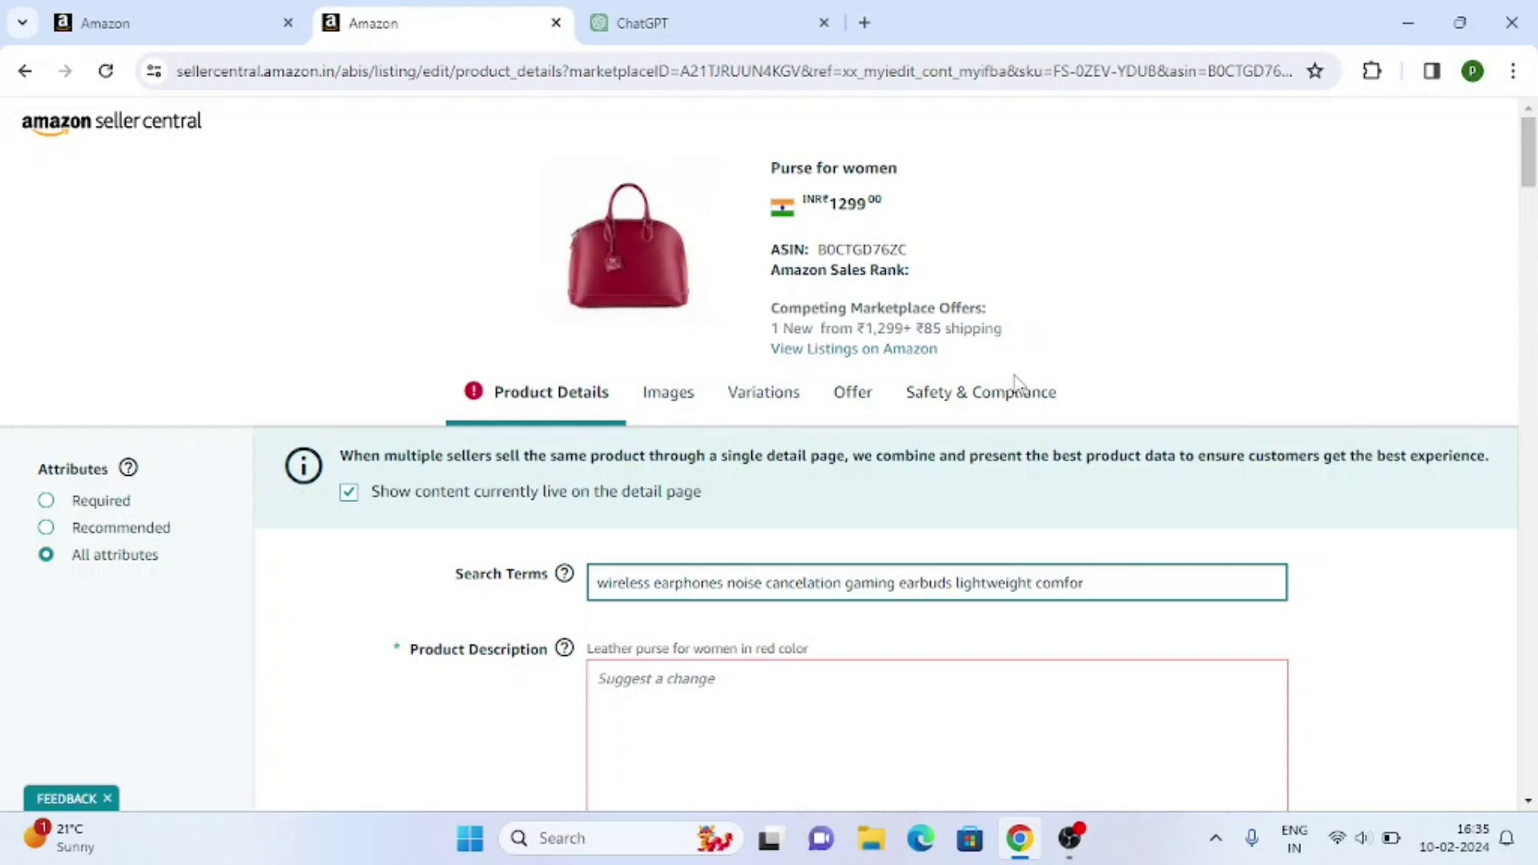
Copy "Water-Resistant" from keyword 16 of the ChatGPT list and add it to the end of the listing's Search Terms
click(769, 18)
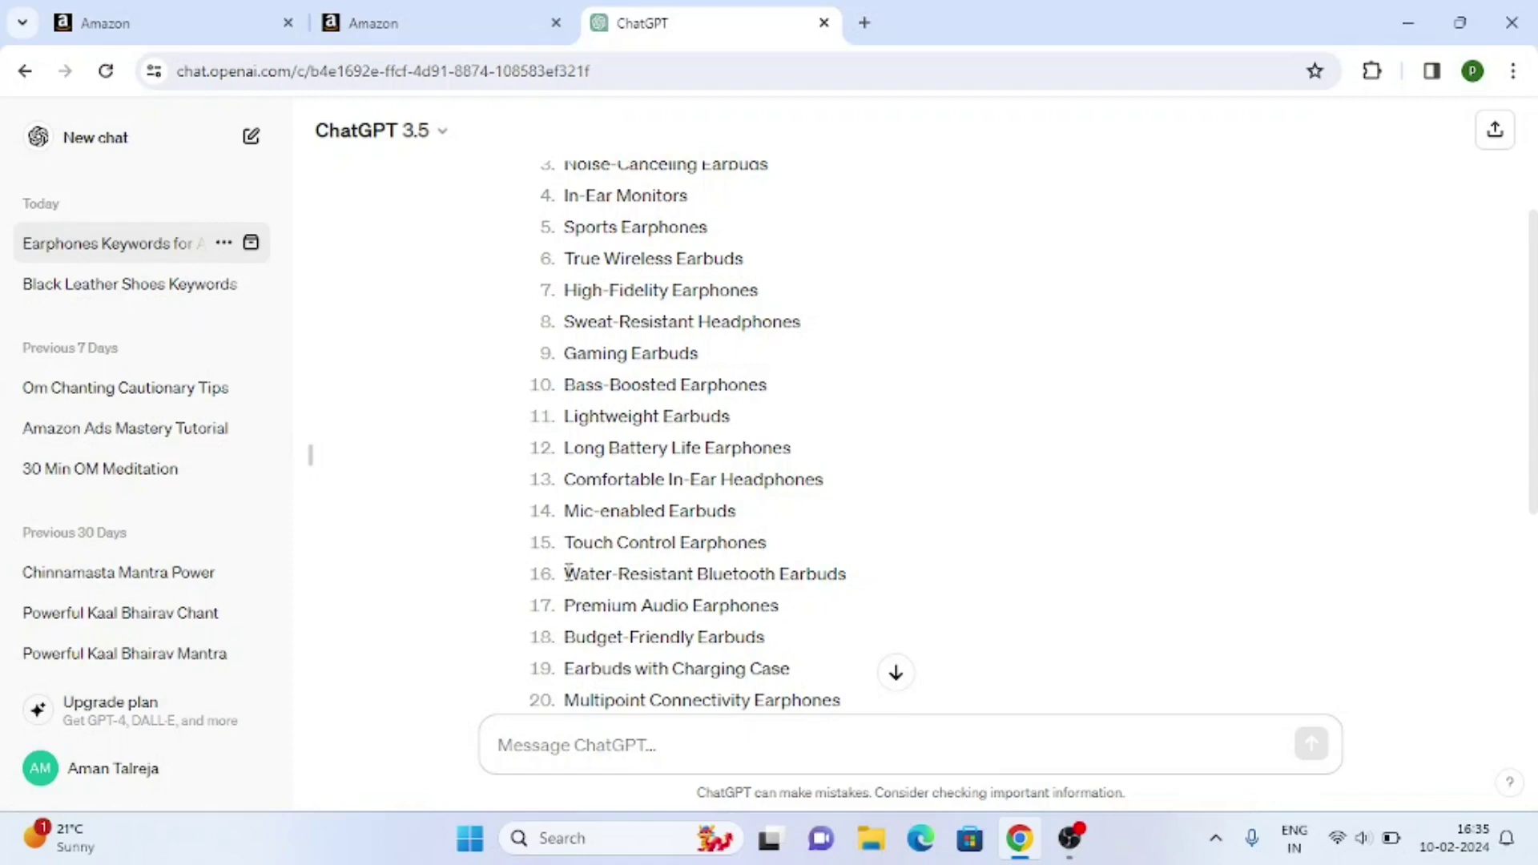
drag(571, 572, 696, 568)
key(ctrl+c)
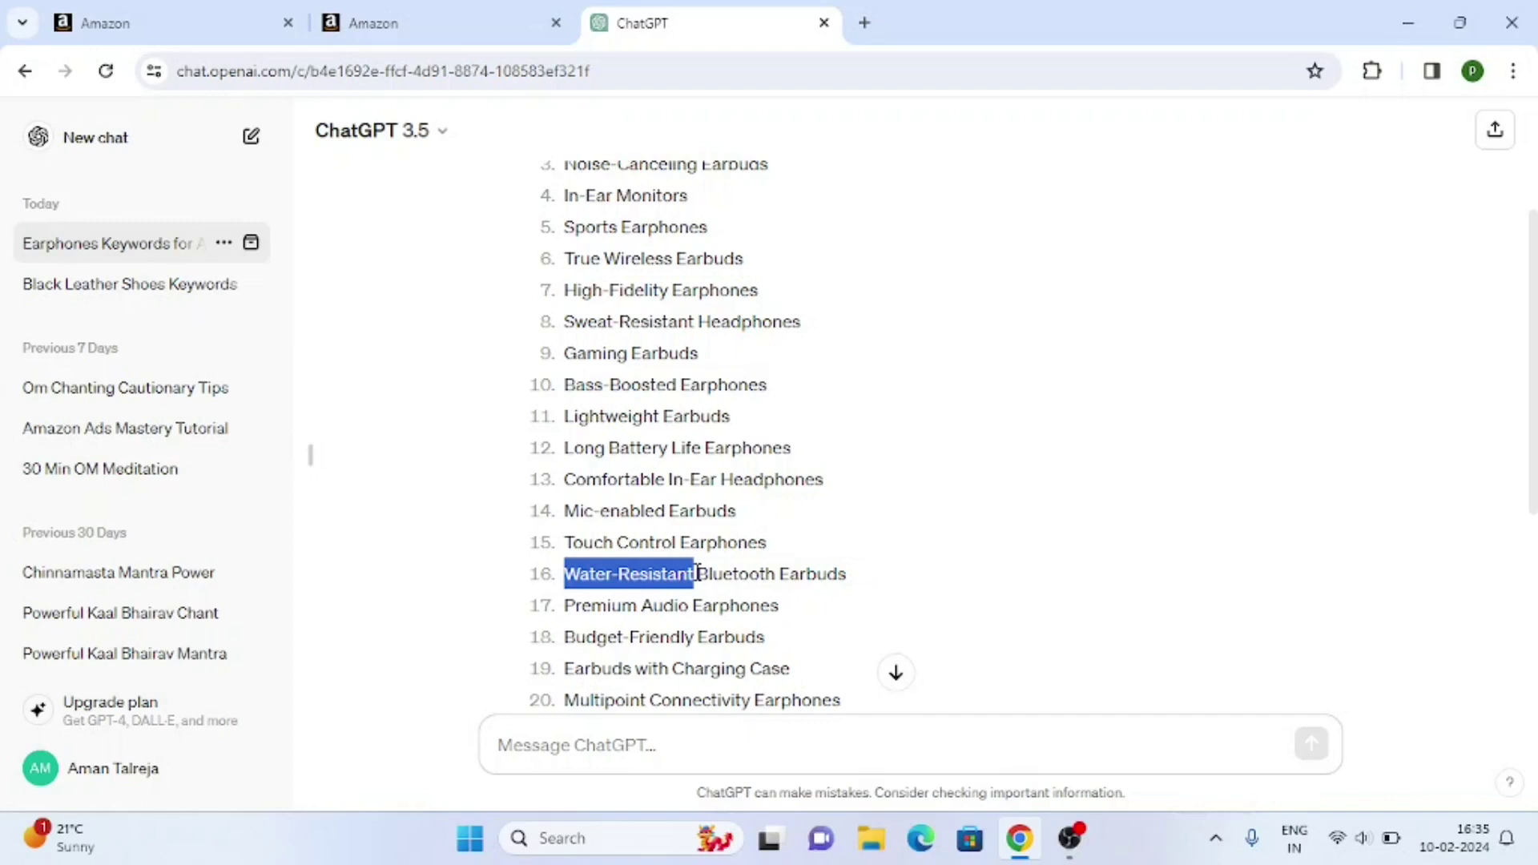
click(422, 22)
click(1132, 574)
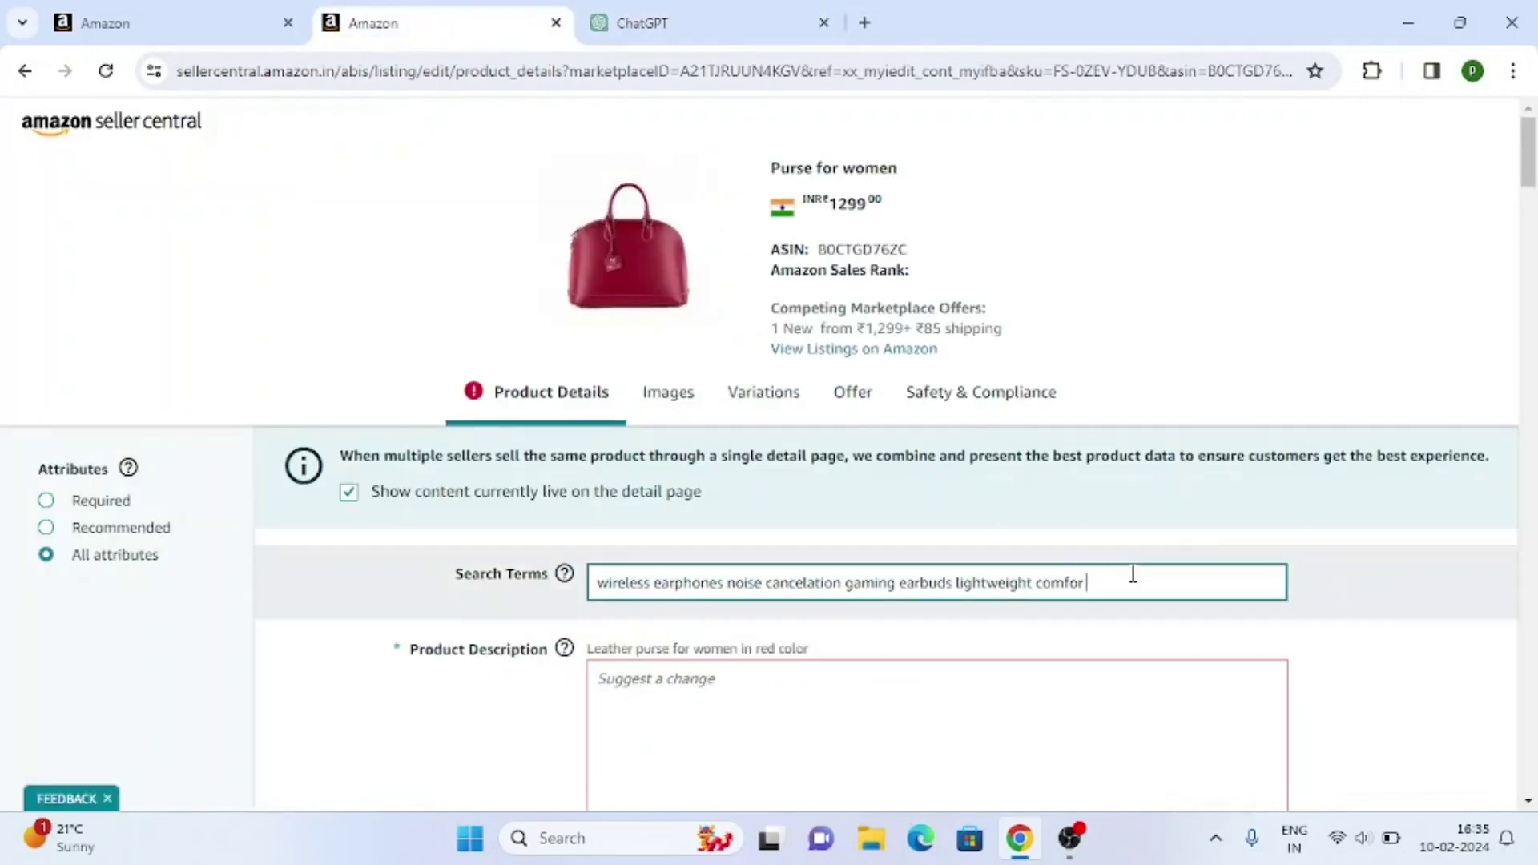
key(ctrl+v)
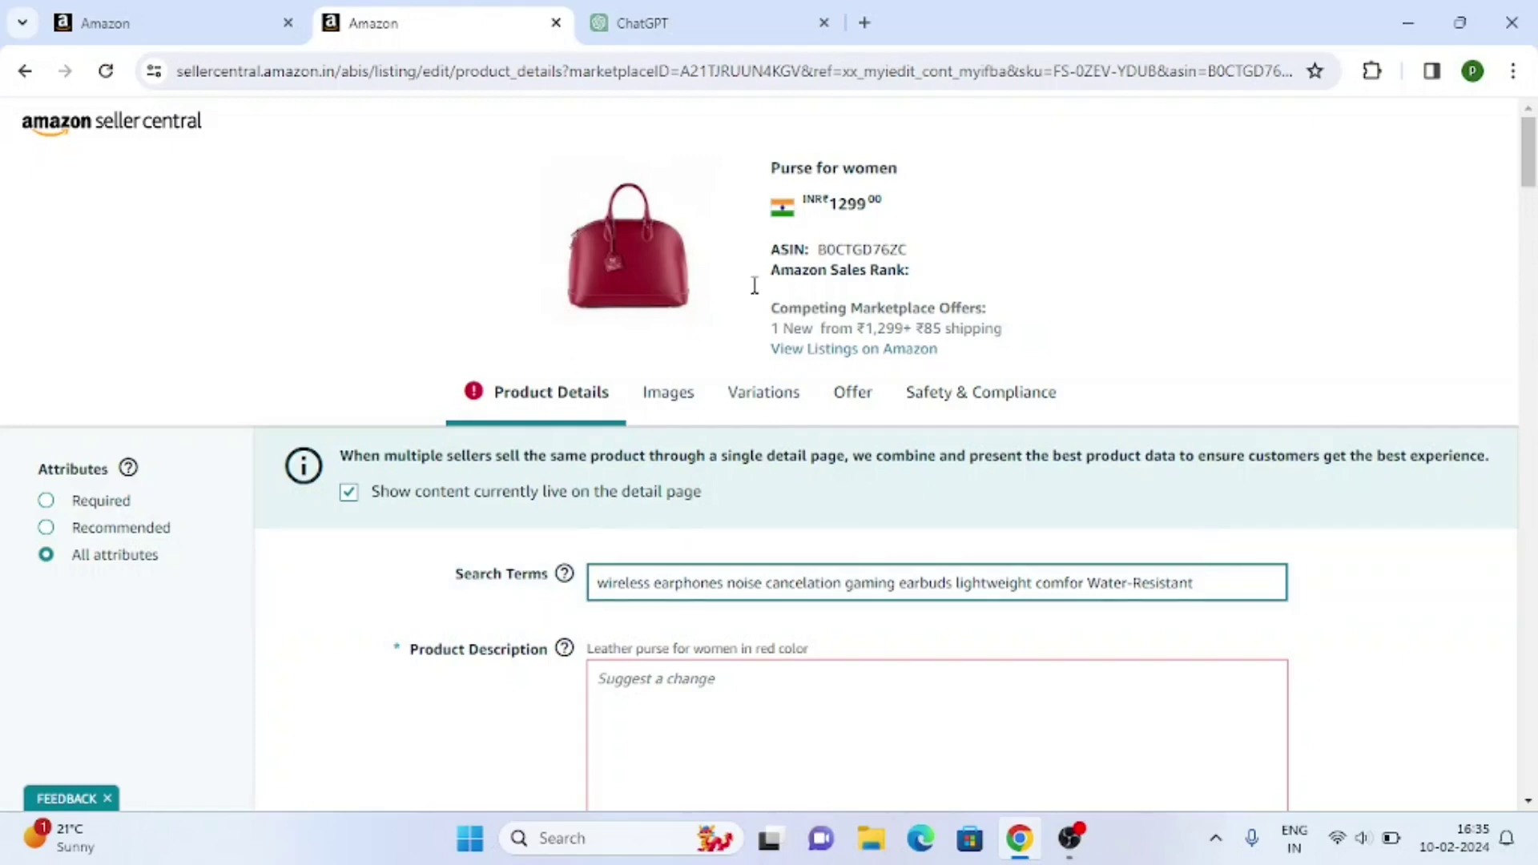
mouse_move(565, 573)
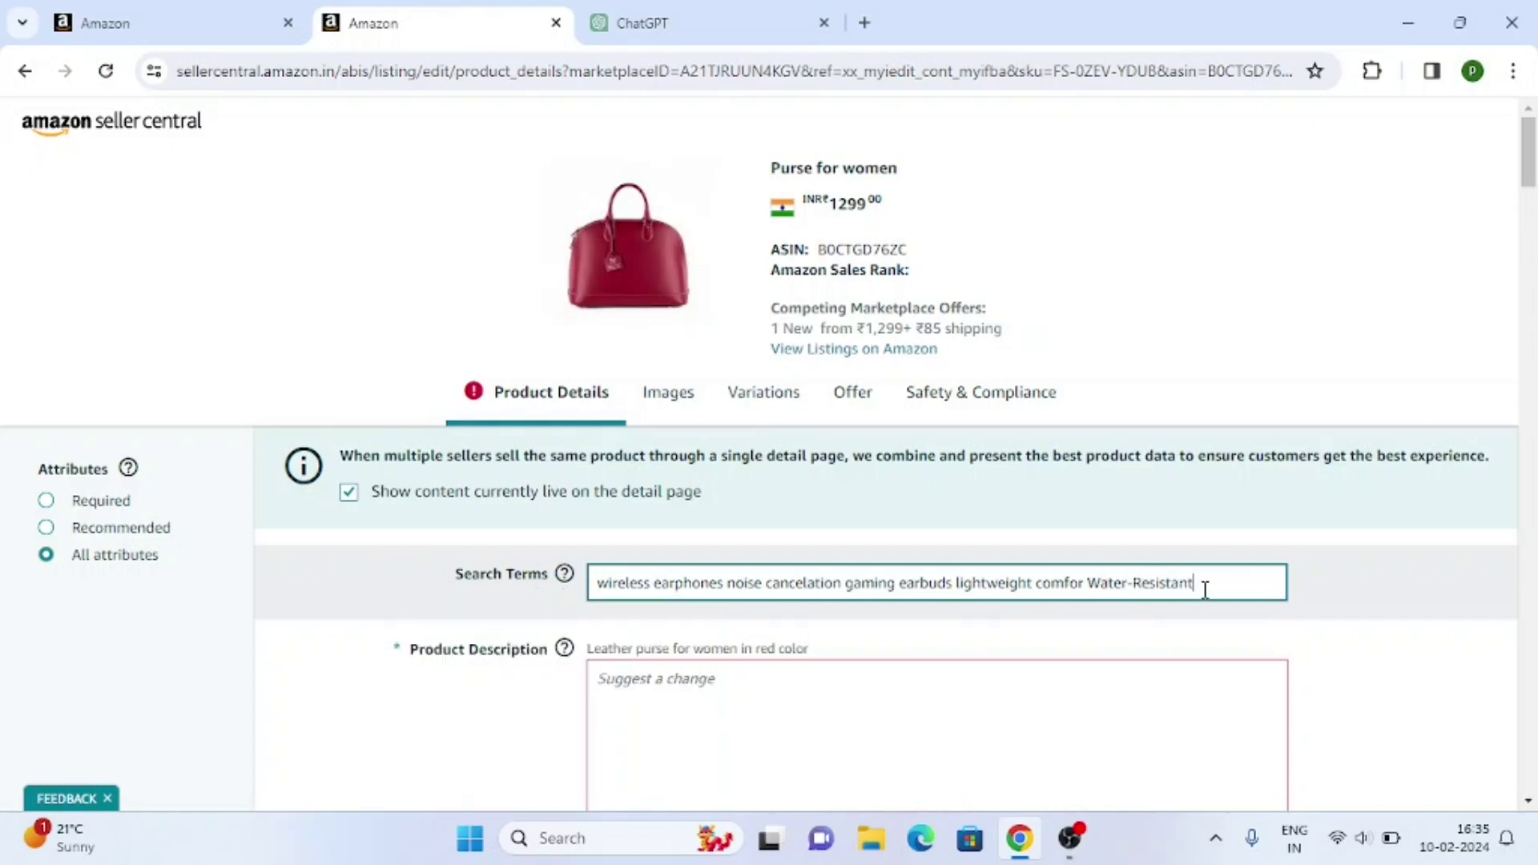
click(737, 20)
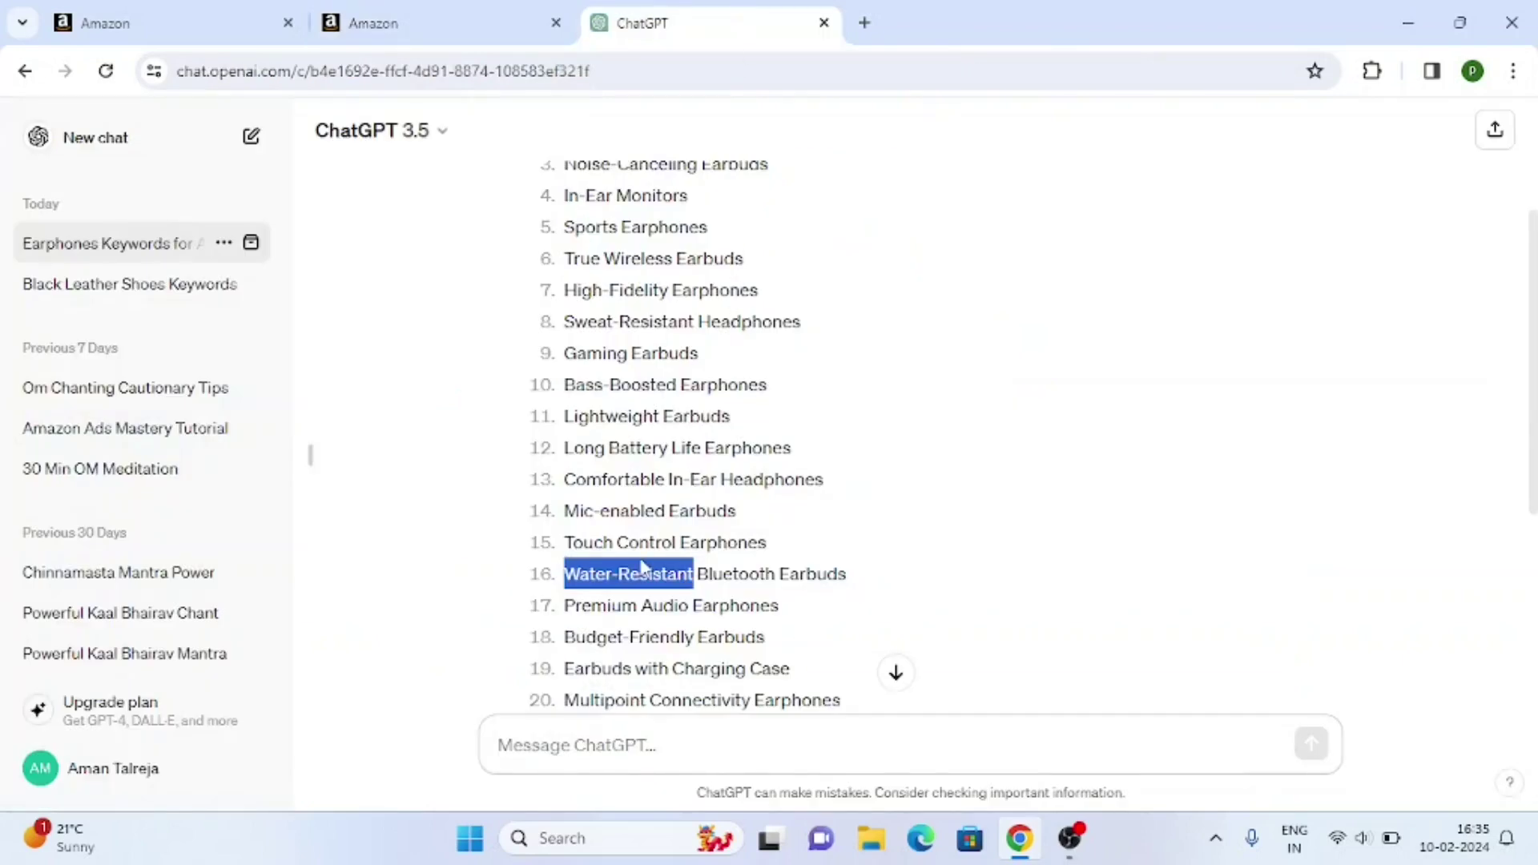
click(434, 4)
key(ctrl+v)
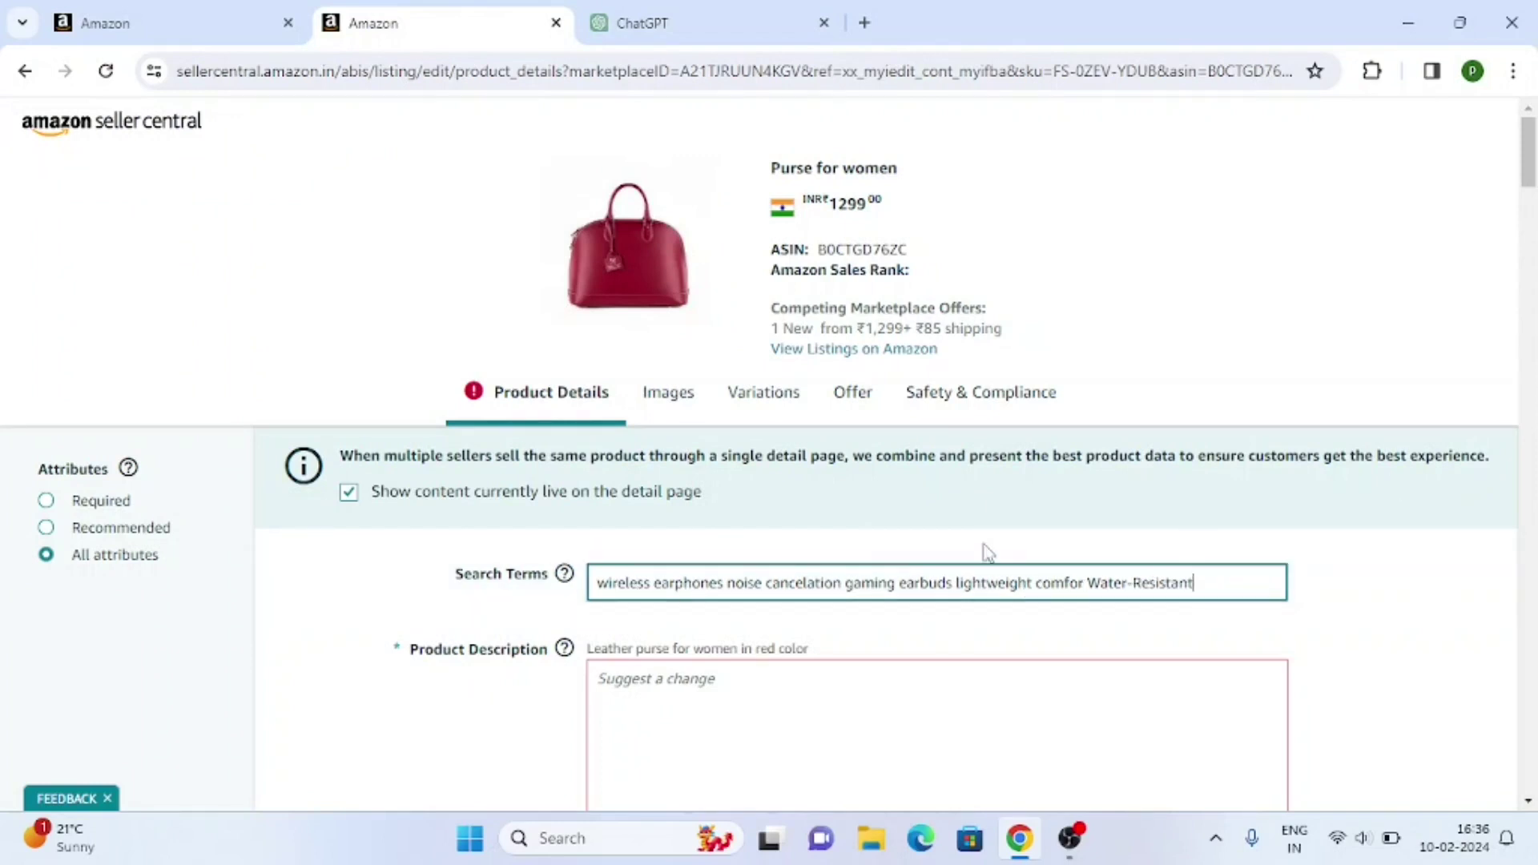
scroll(977, 550, down, 3)
scroll(973, 543, up, 3)
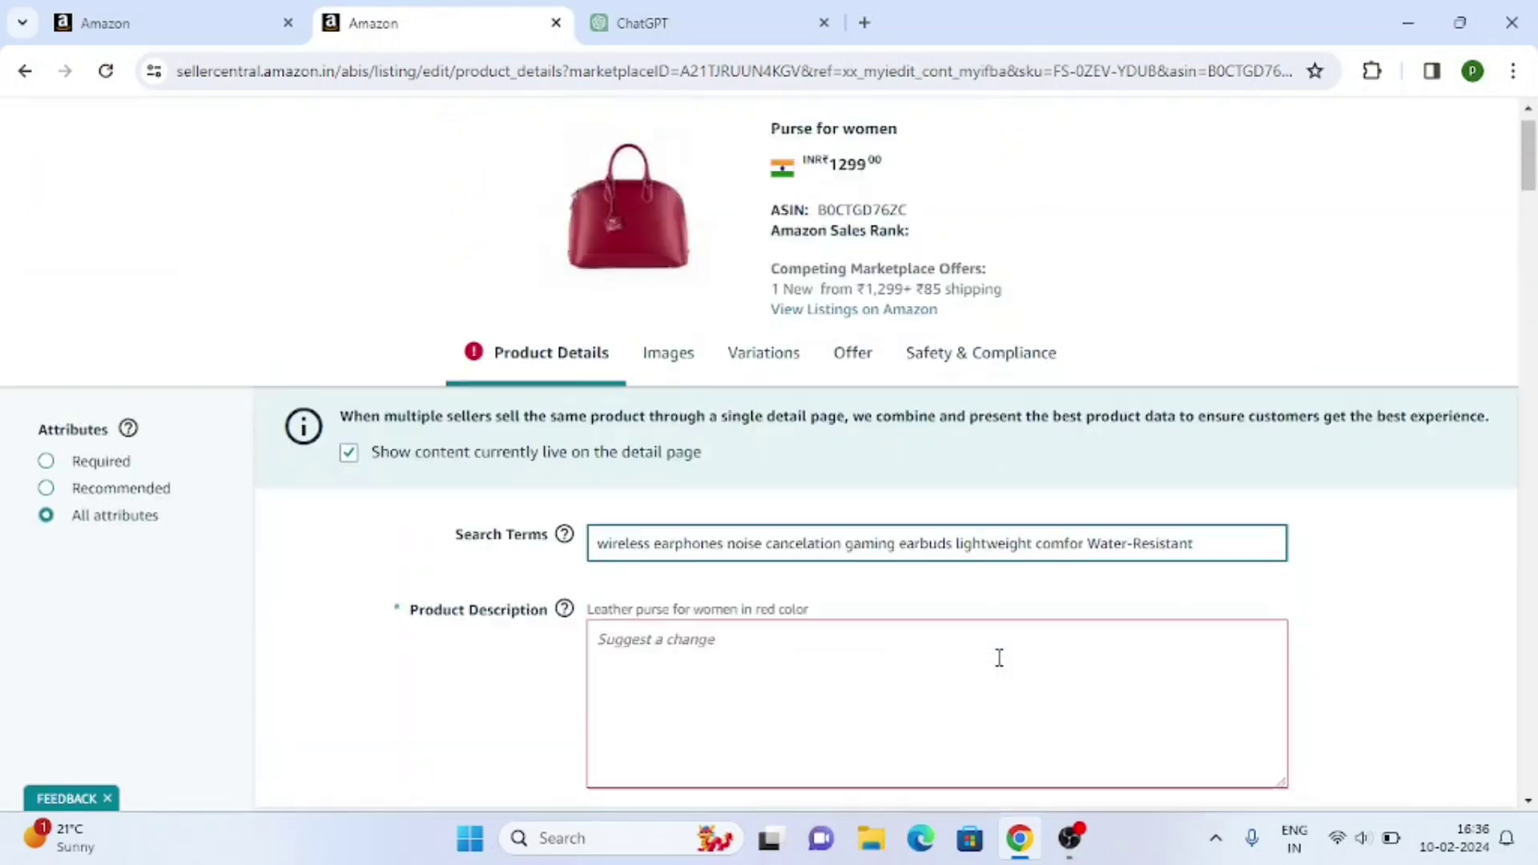
click(1081, 849)
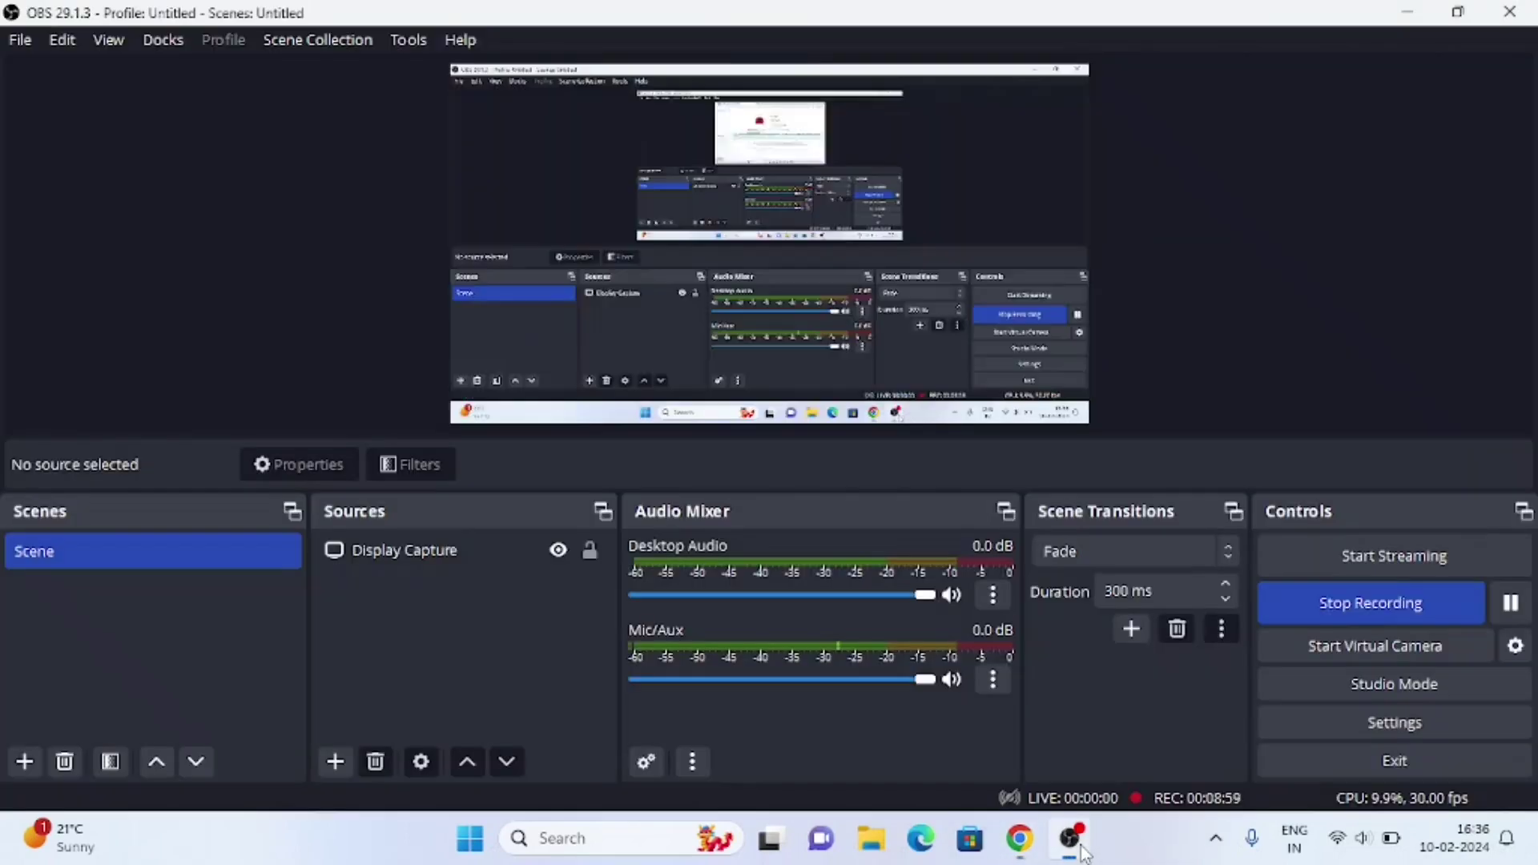